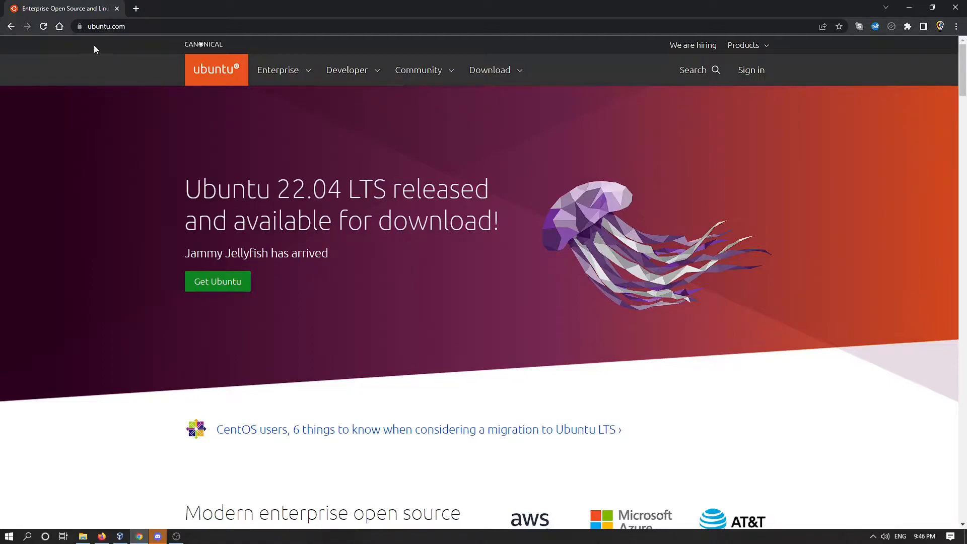
Download the Ubuntu 22.04 LTS desktop image from ubuntu.com
drag(152, 26, 129, 26)
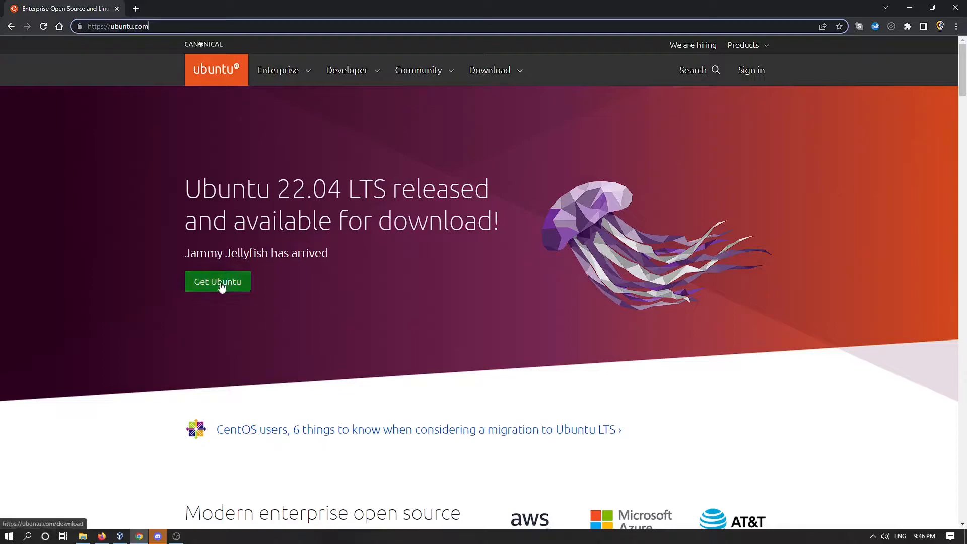
click(203, 287)
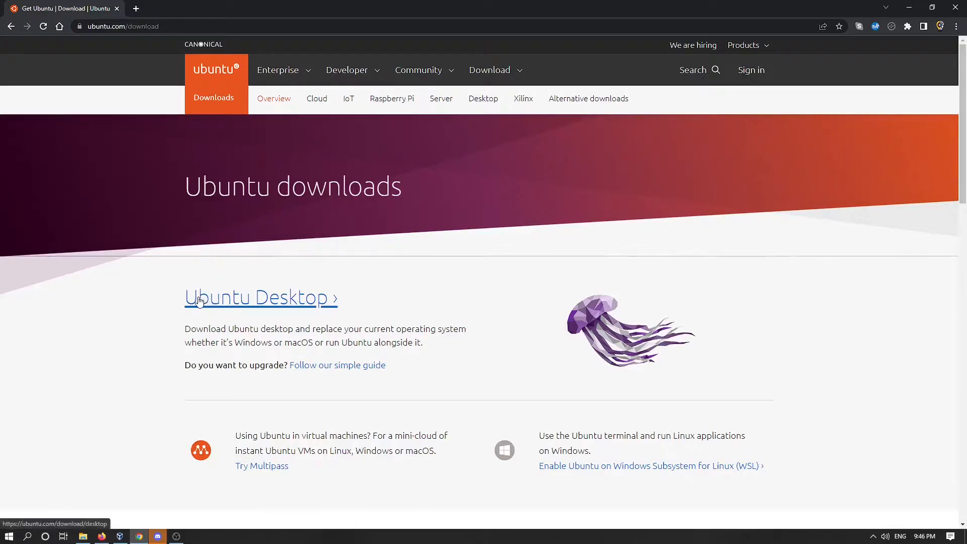
click(218, 302)
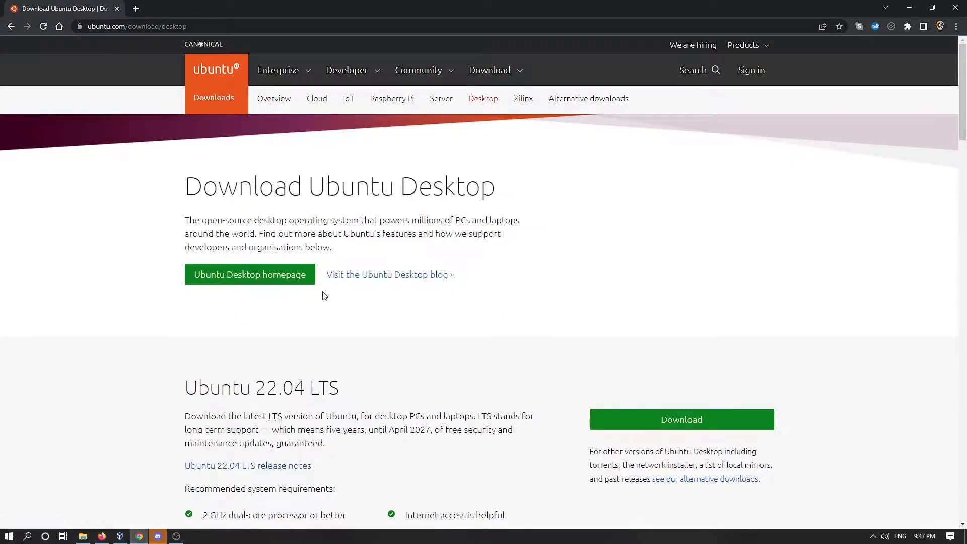
scroll(237, 304, down, 4)
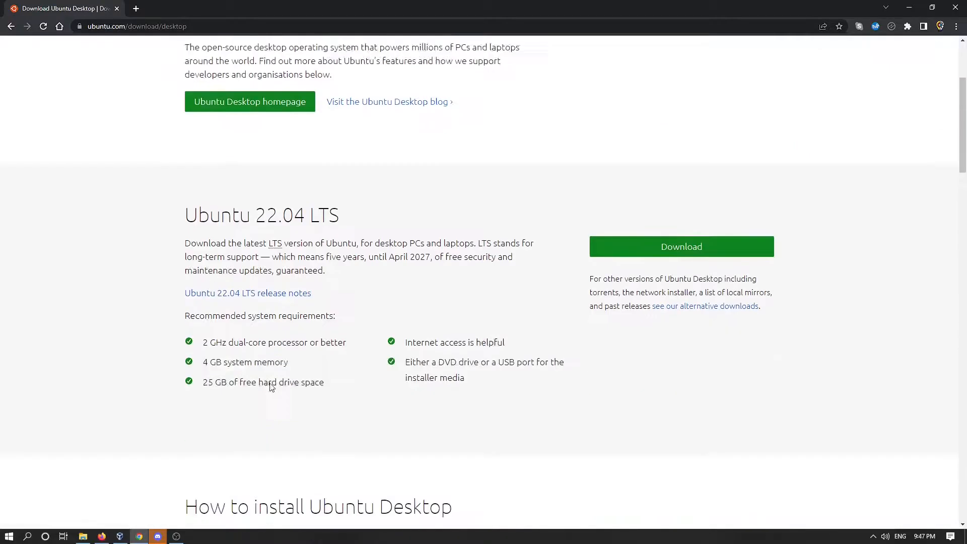
drag(187, 186, 341, 189)
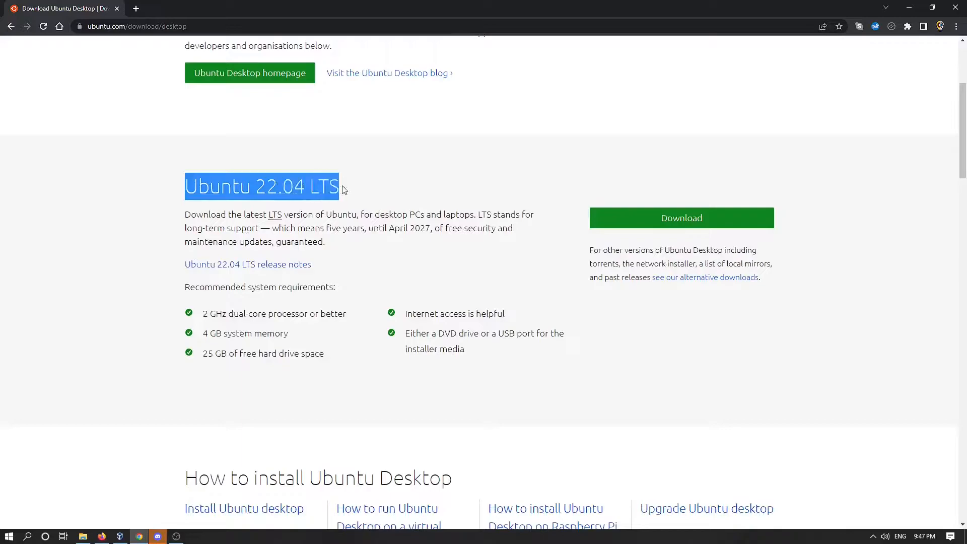
click(645, 223)
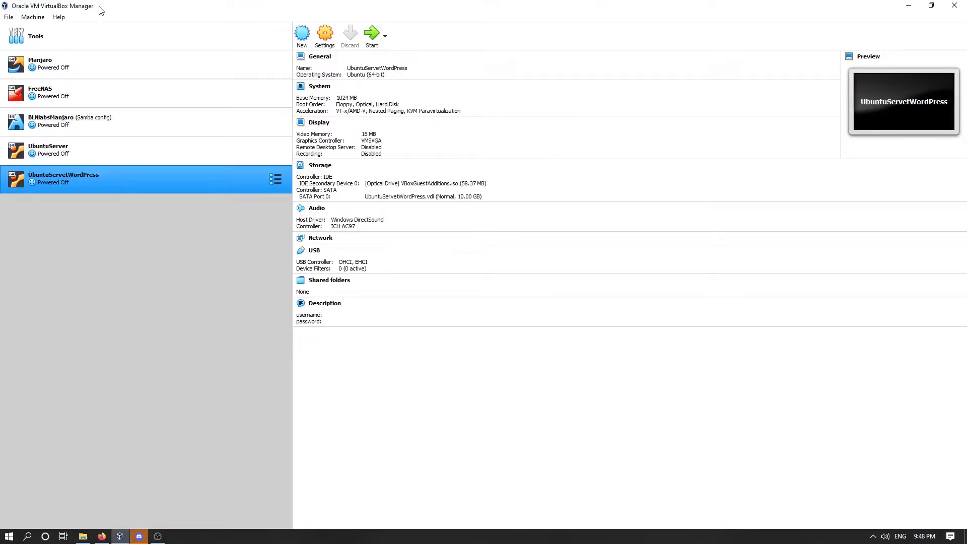
Switch to Oracle VM VirtualBox and check its installed version in the About information, then close it
click(58, 18)
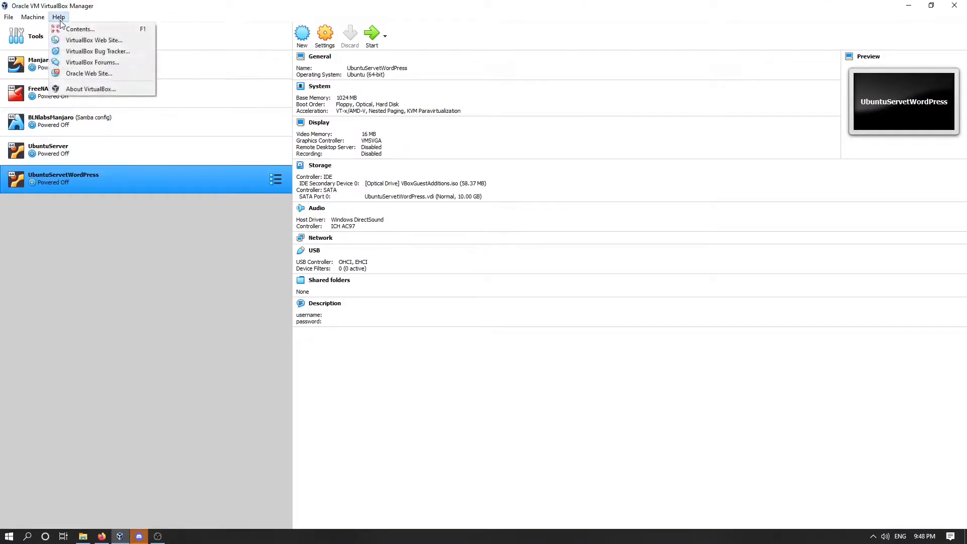
click(88, 88)
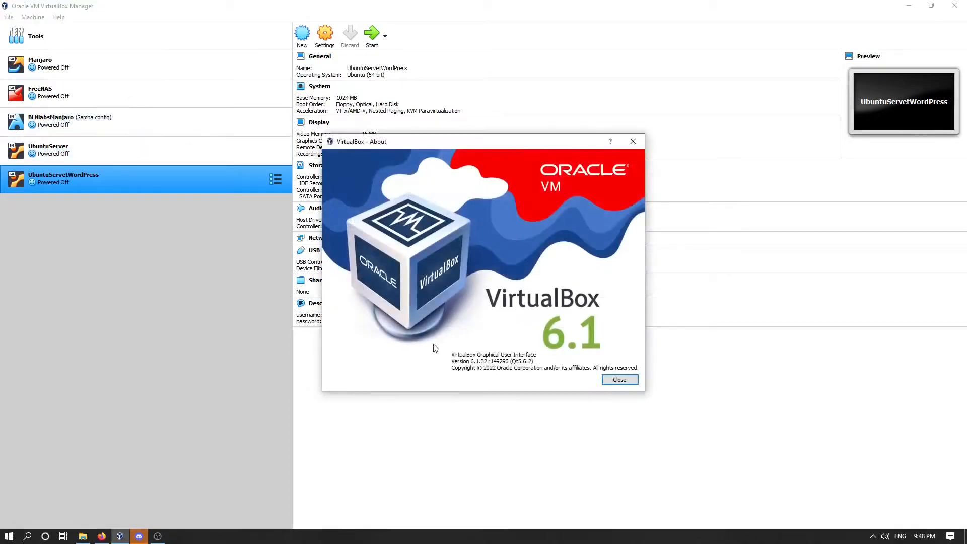
drag(417, 144, 402, 90)
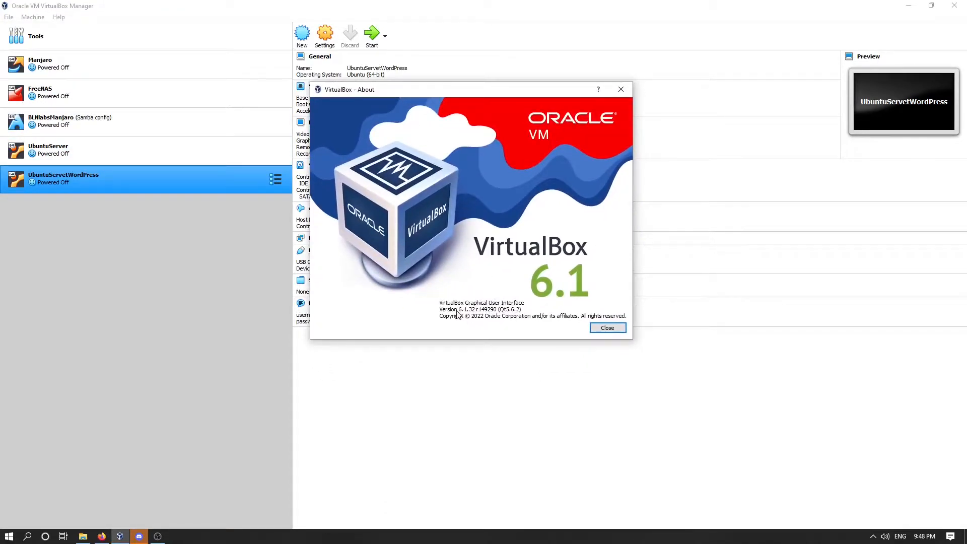
drag(459, 309, 475, 309)
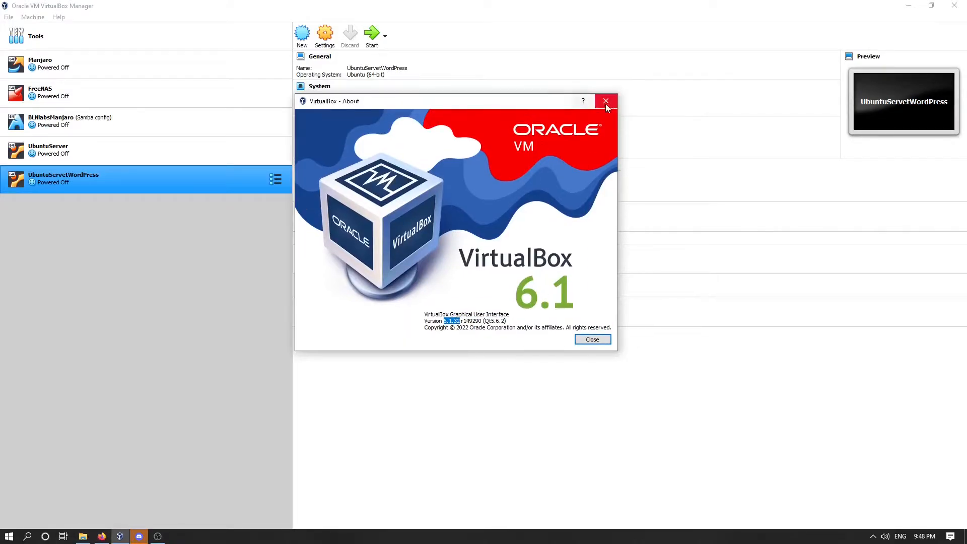
click(606, 104)
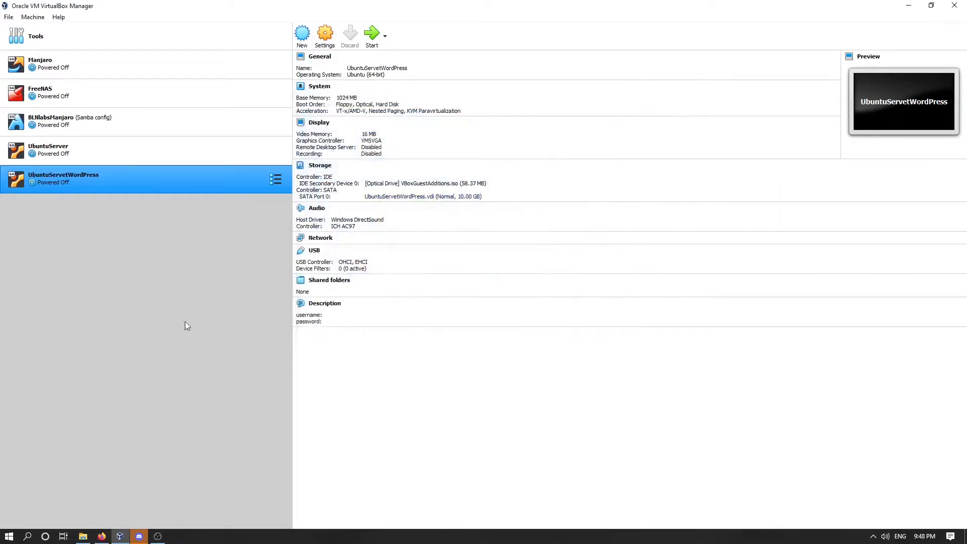
Start a new virtual machine named Ubuntu2204 with type Linux and version Ubuntu (64-bit)
click(302, 34)
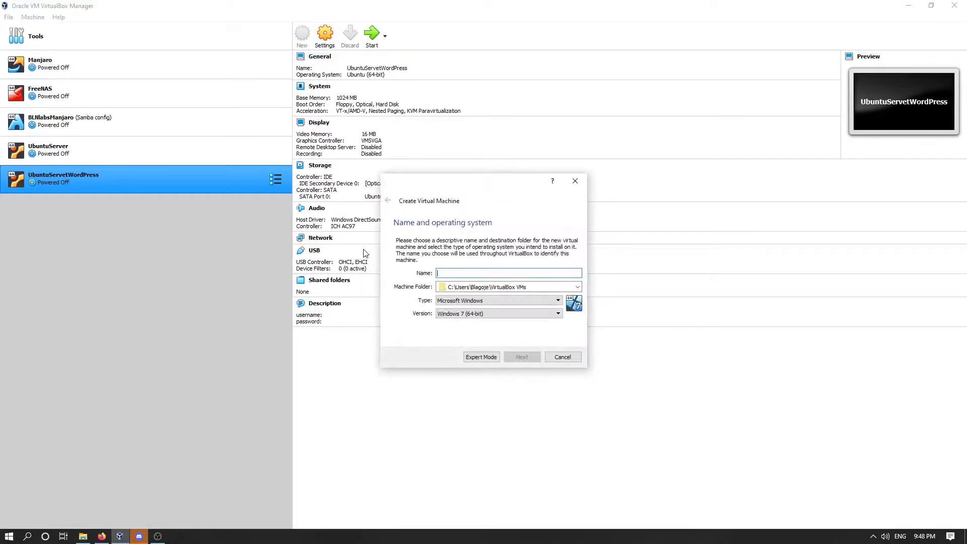
click(548, 306)
click(460, 315)
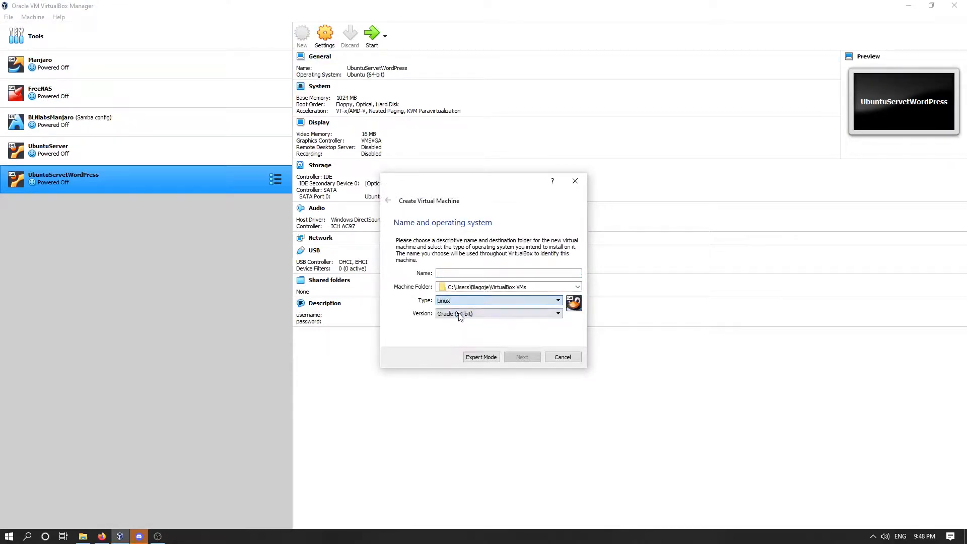
click(462, 315)
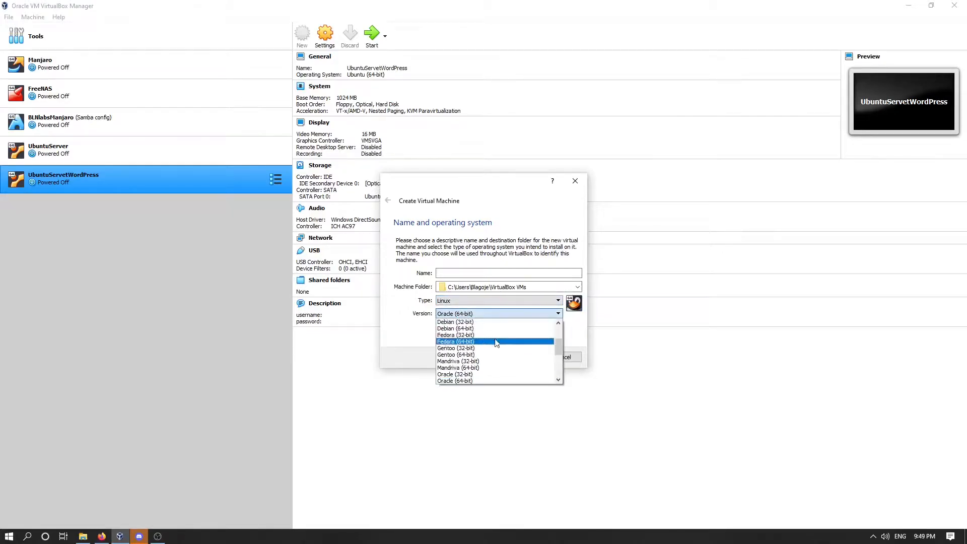
mouse_move(558, 353)
mouse_down()
mouse_move(560, 340)
mouse_move(560, 367)
mouse_up()
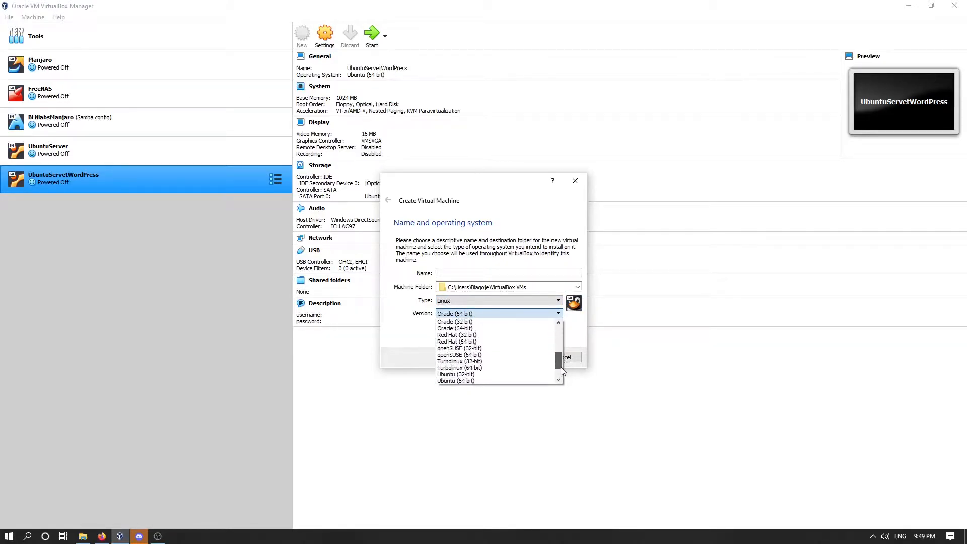
click(468, 375)
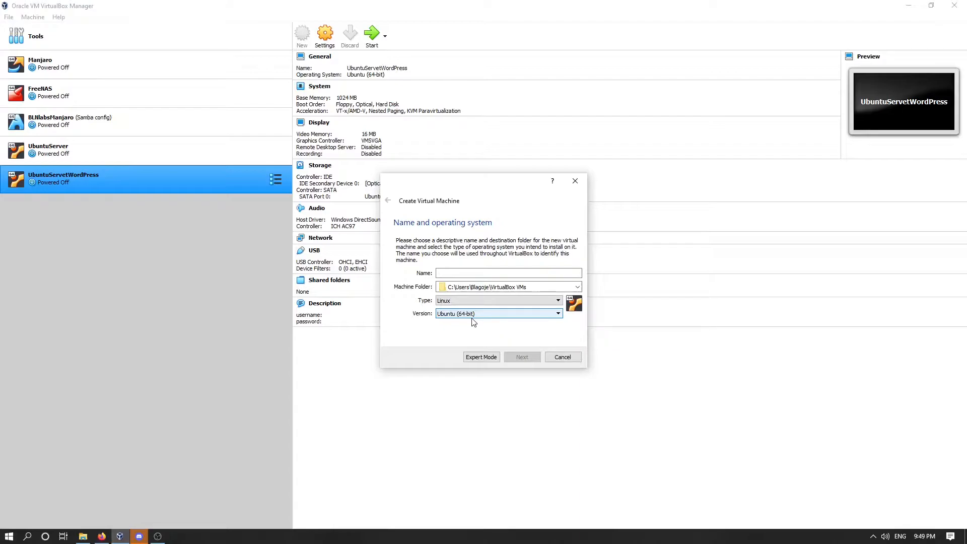
click(458, 273)
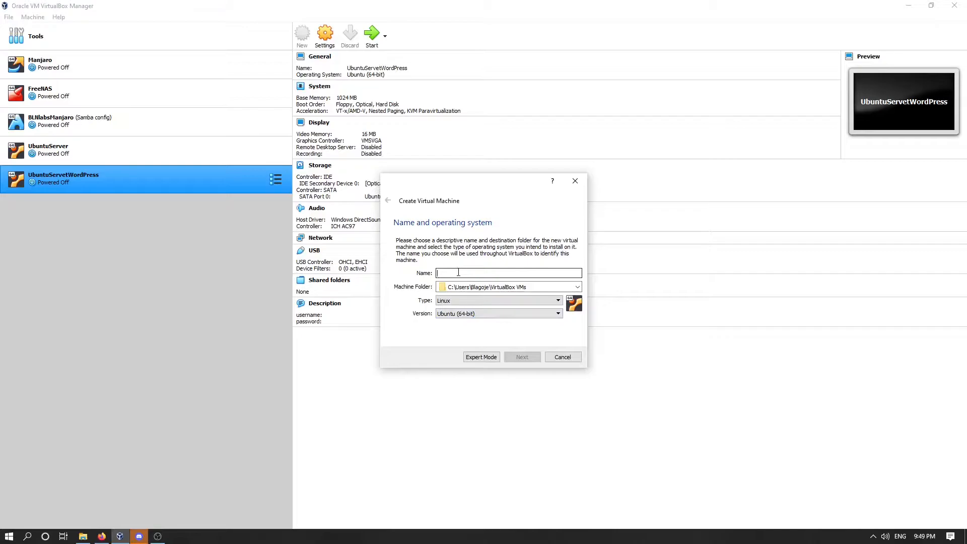
text(Ubuntu2204)
click(521, 359)
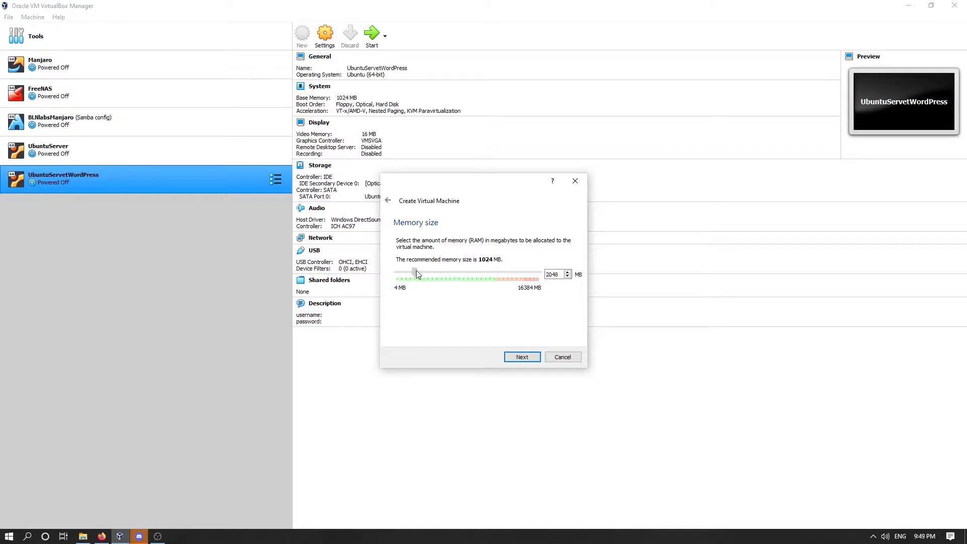
Allocate 8192 MB of memory and create the machine with a new dynamically allocated 15 GB VDI hard disk
drag(460, 274, 467, 274)
click(522, 357)
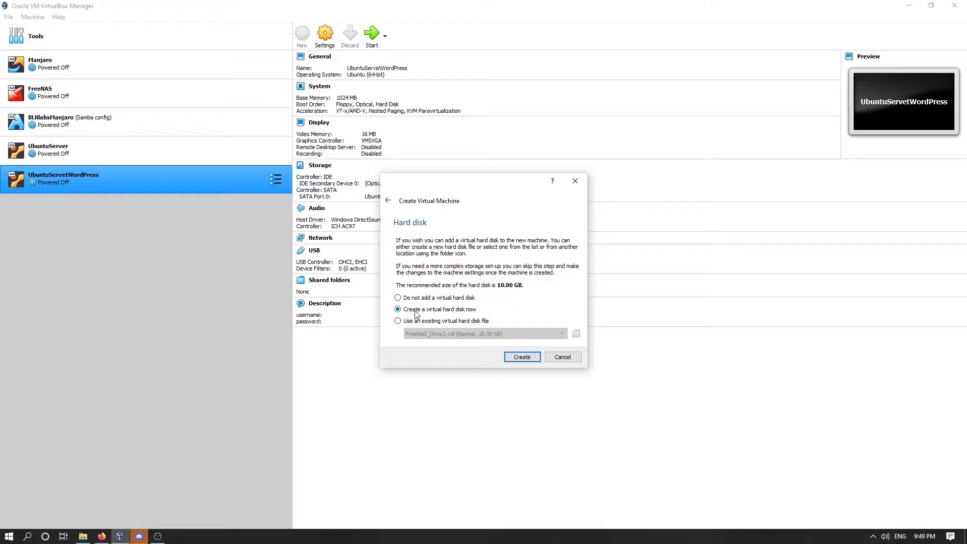
click(522, 358)
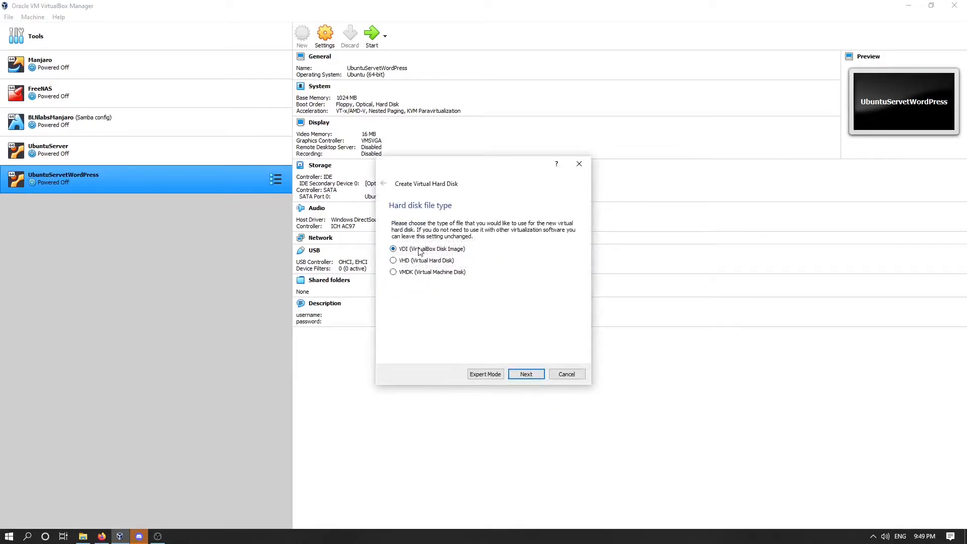
click(524, 377)
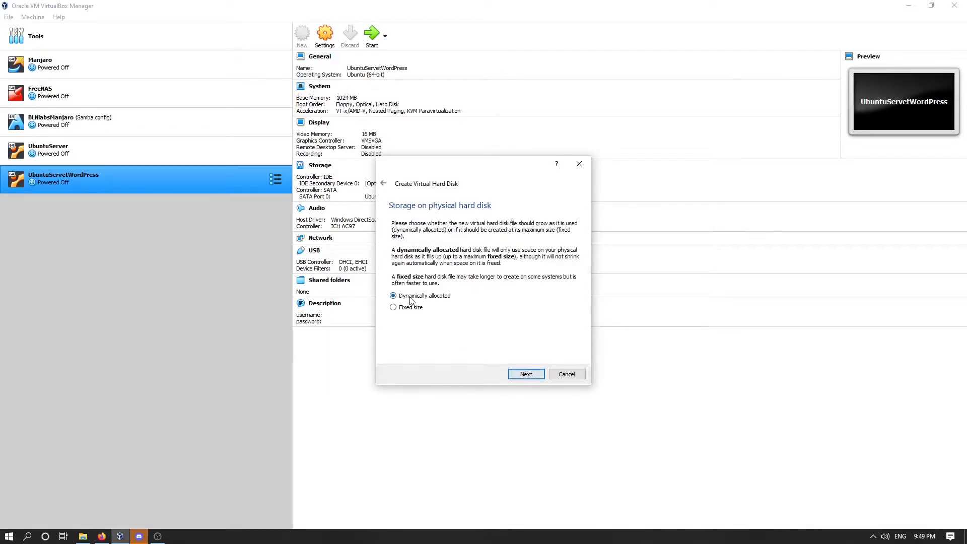
click(524, 377)
click(569, 278)
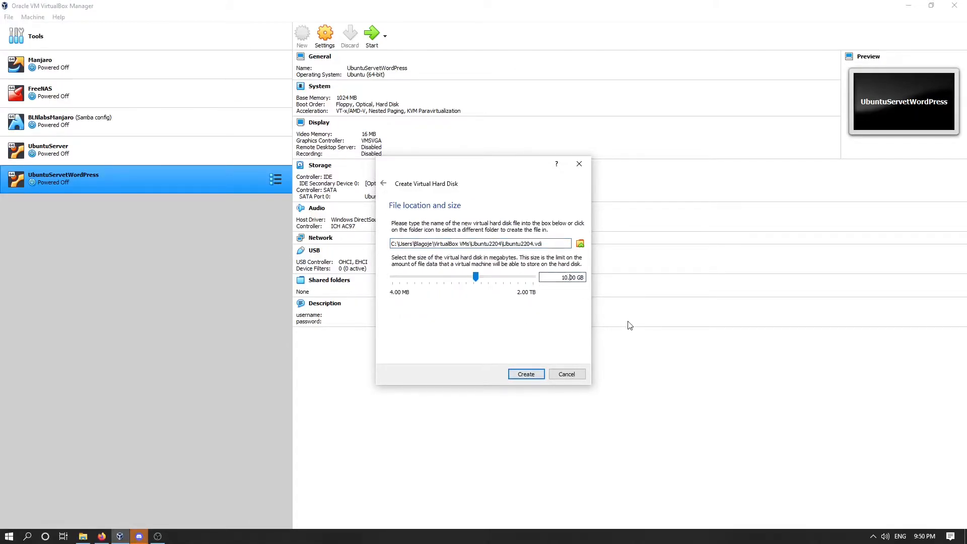
key(Delete)
text(5)
click(525, 375)
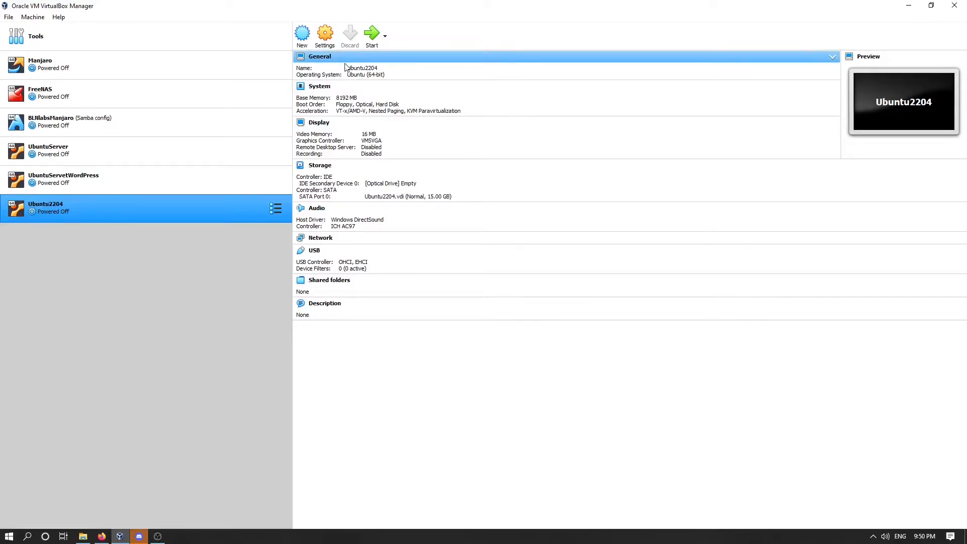
click(325, 35)
drag(453, 141, 466, 188)
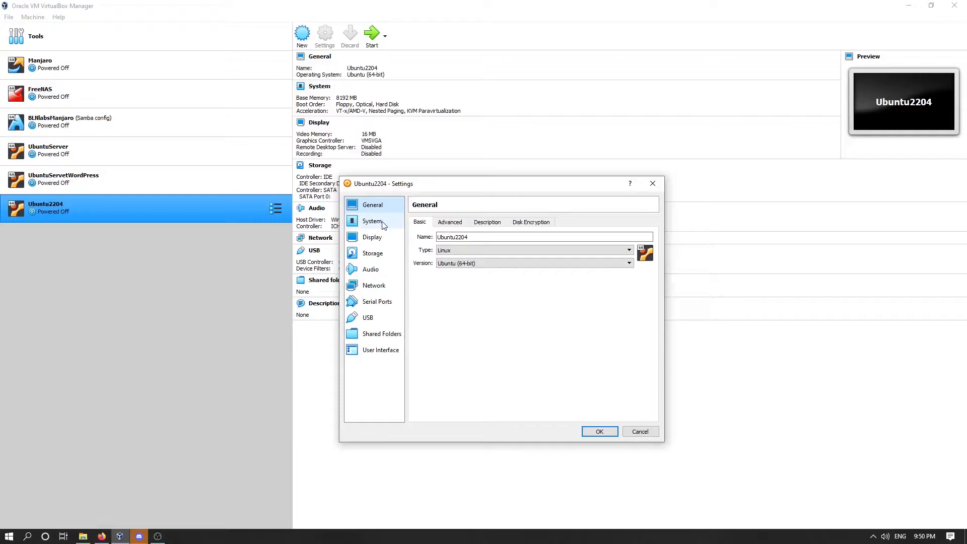
click(653, 185)
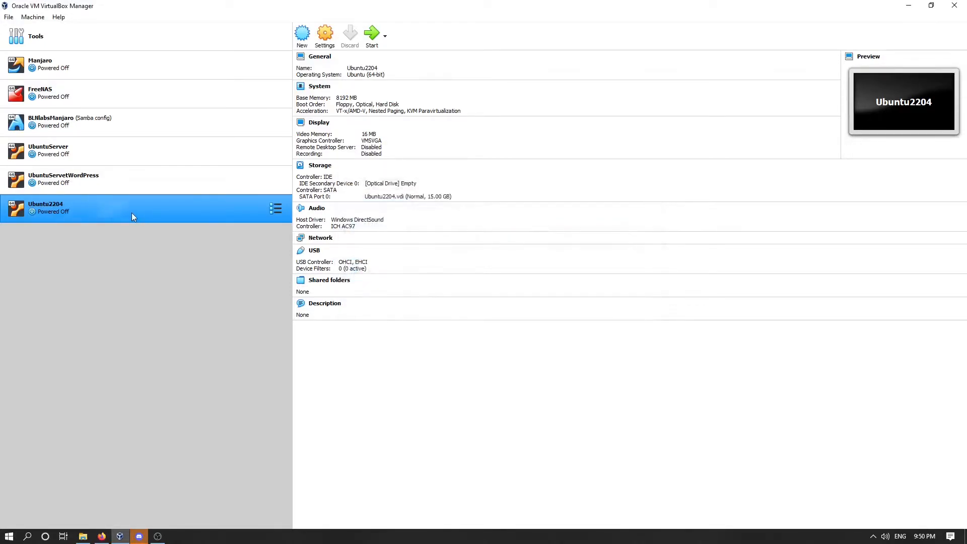
Set the Ubuntu2204 machine's processor count to 6 in its system settings
click(325, 36)
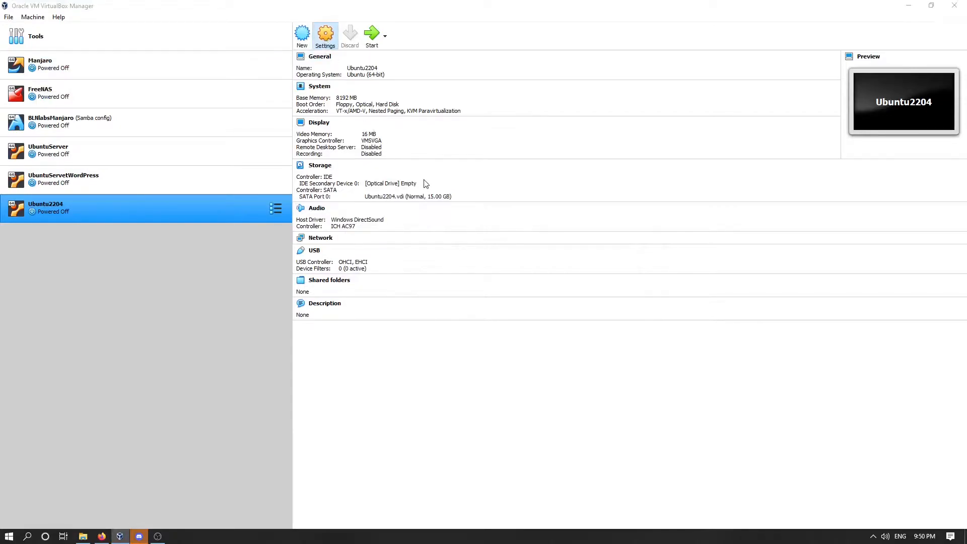
click(344, 179)
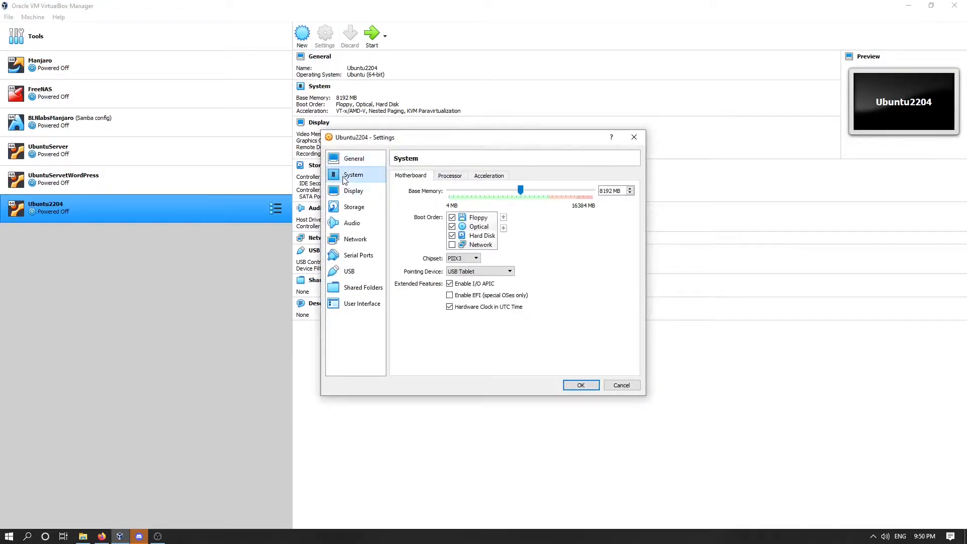
click(449, 176)
drag(449, 192, 515, 202)
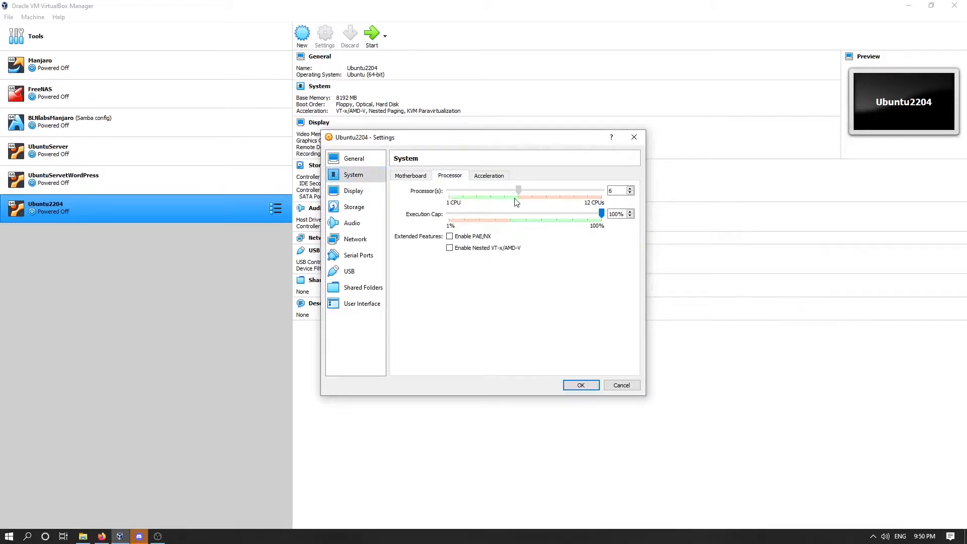
click(498, 176)
Set the machine's video memory to 128 MB and enable 3D acceleration
click(353, 196)
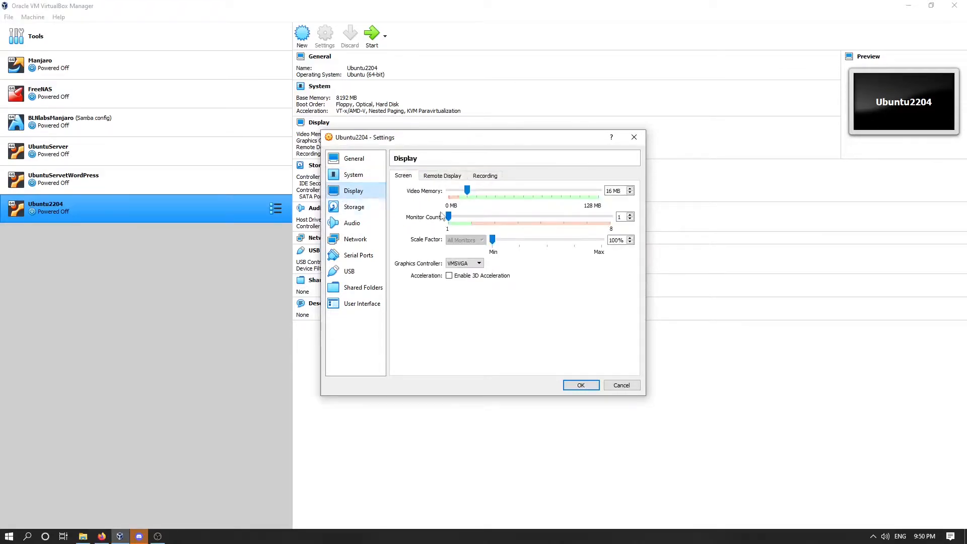
drag(467, 190, 599, 199)
click(449, 276)
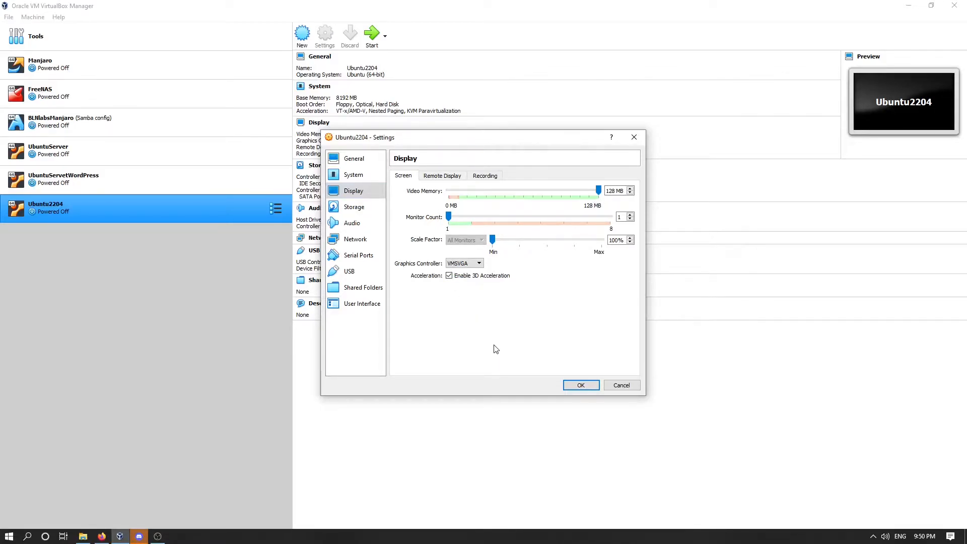
Attach network Adapter 1 to Bridged Adapter and save the machine's settings
click(353, 207)
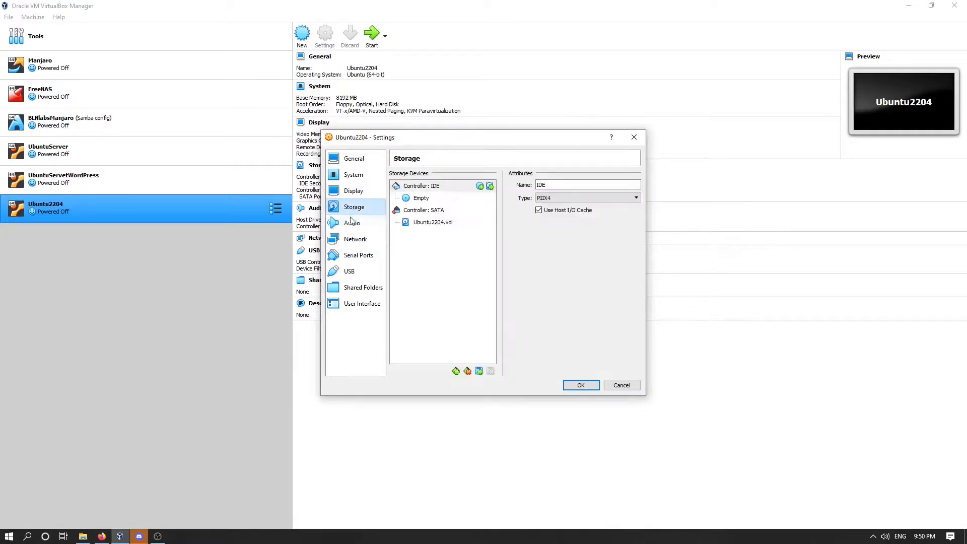
click(354, 240)
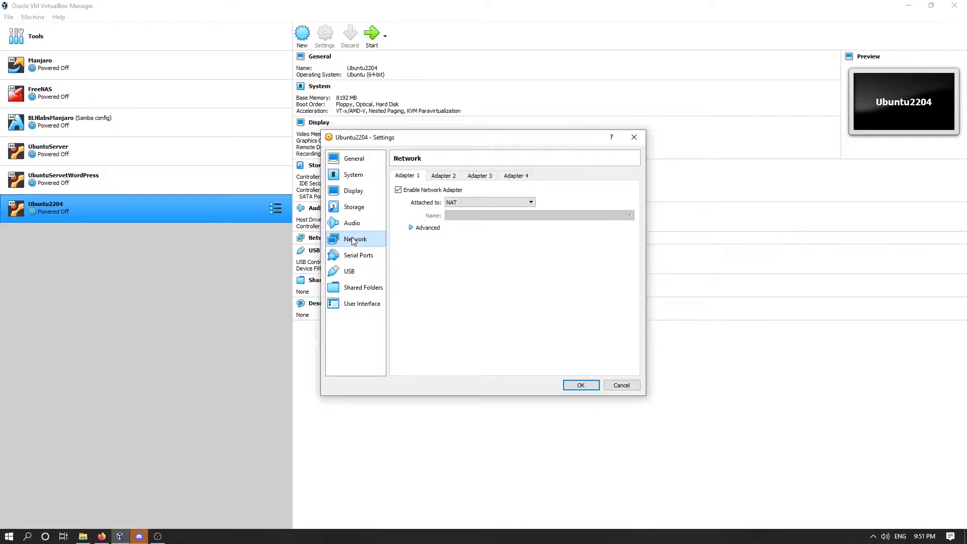
click(498, 203)
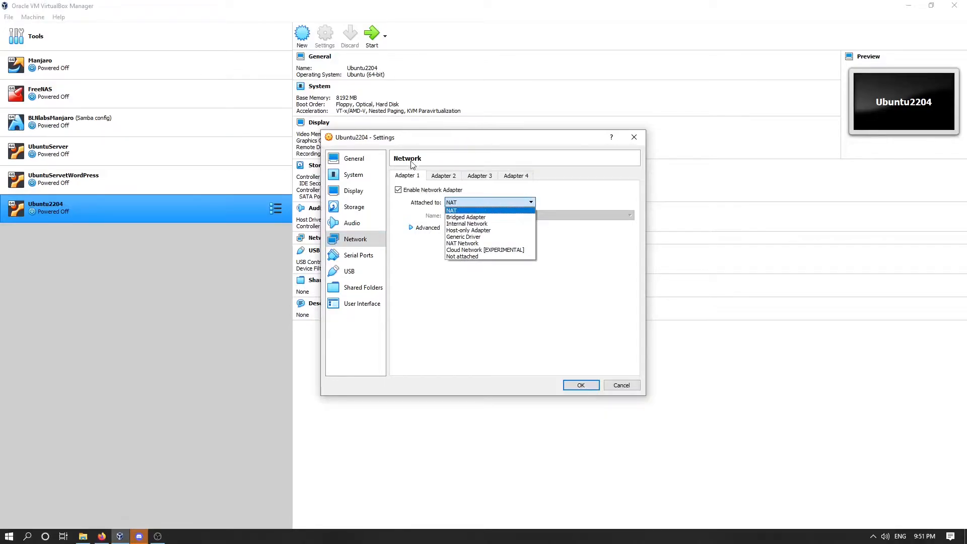
click(473, 218)
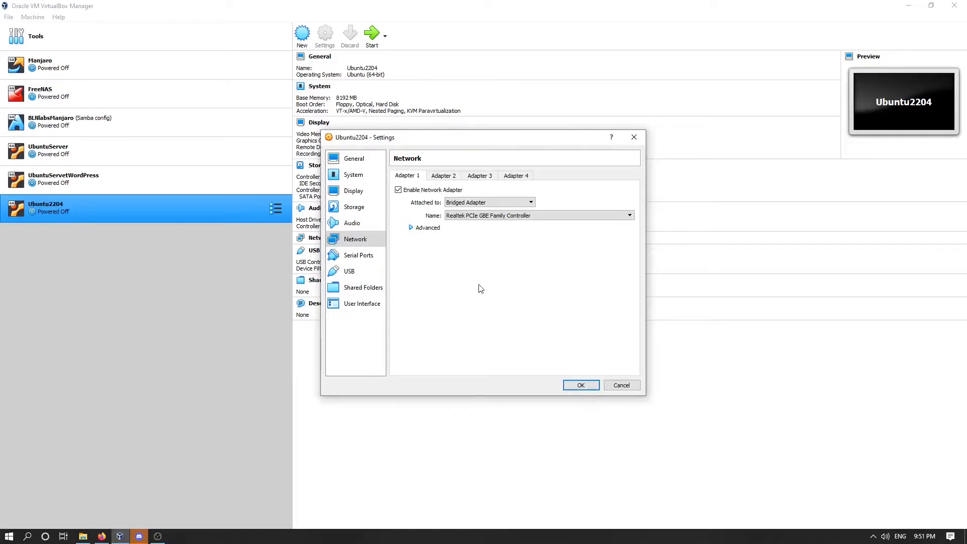
click(572, 387)
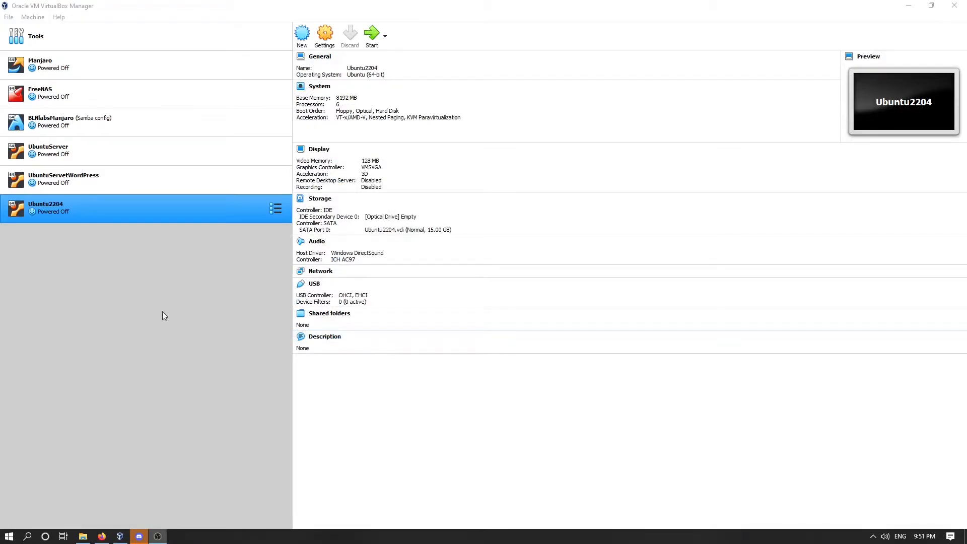
Start the Ubuntu2204 machine using ubuntu-22.04-desktop-amd64.iso as its start-up disk
click(372, 40)
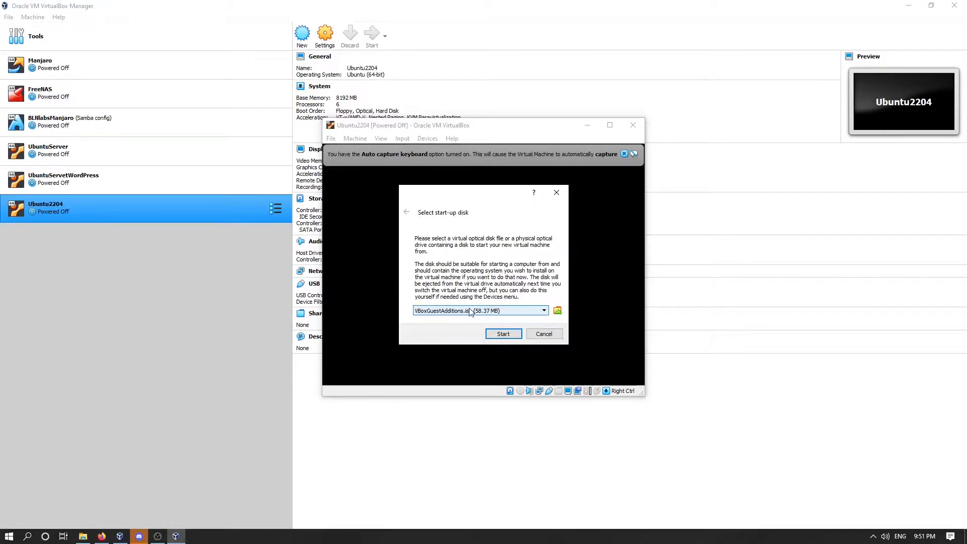
click(557, 310)
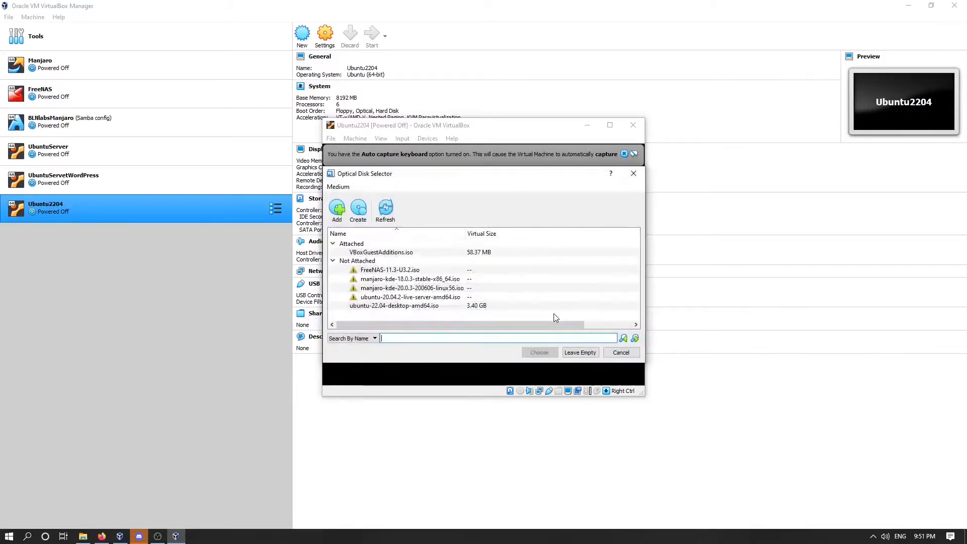
click(372, 306)
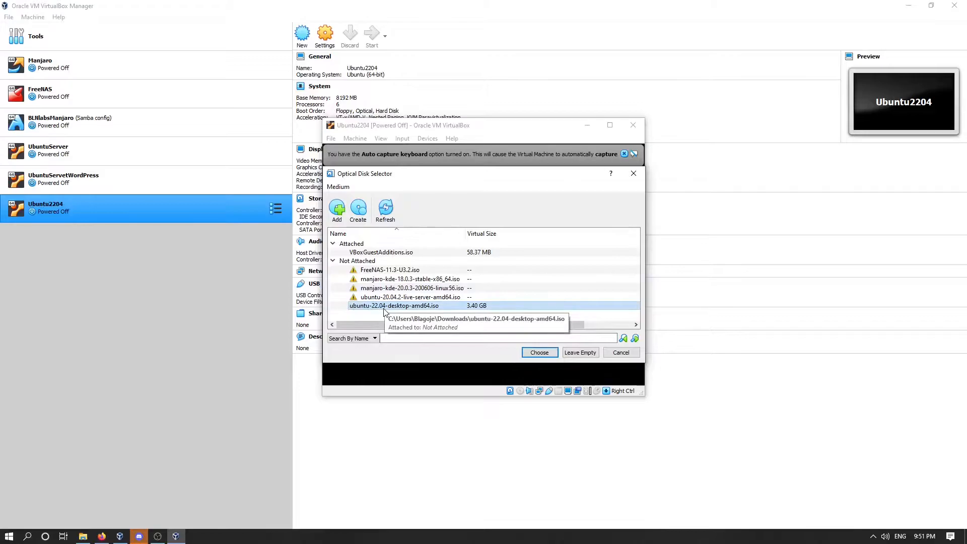
click(328, 210)
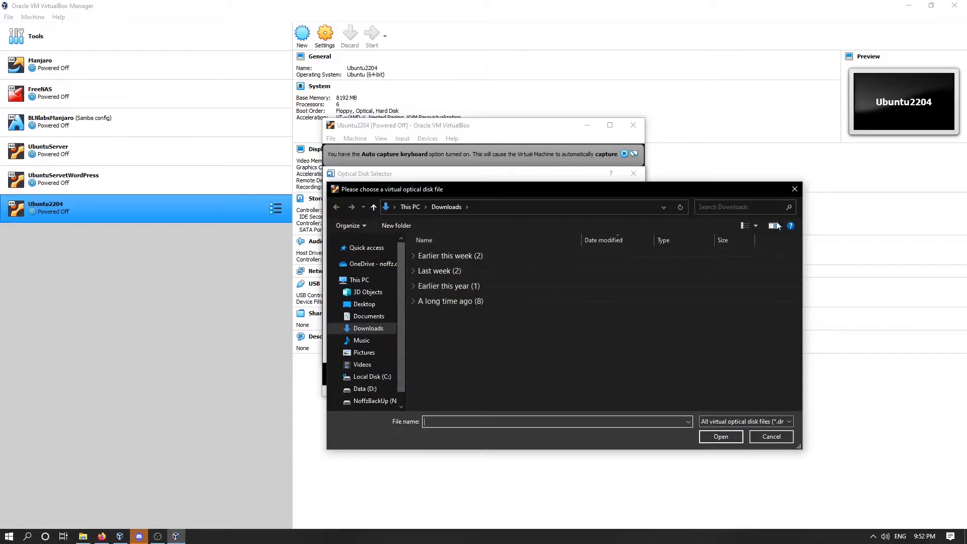
click(795, 188)
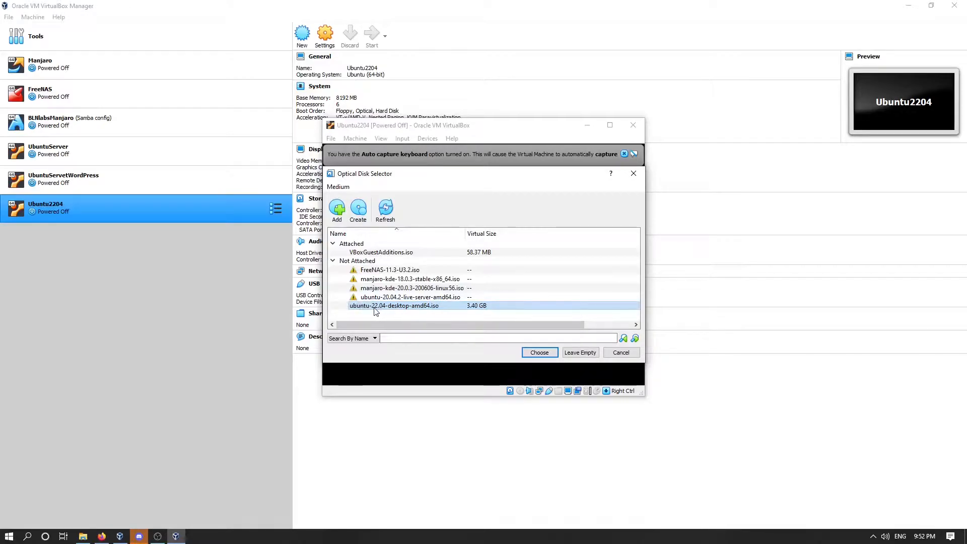
click(536, 354)
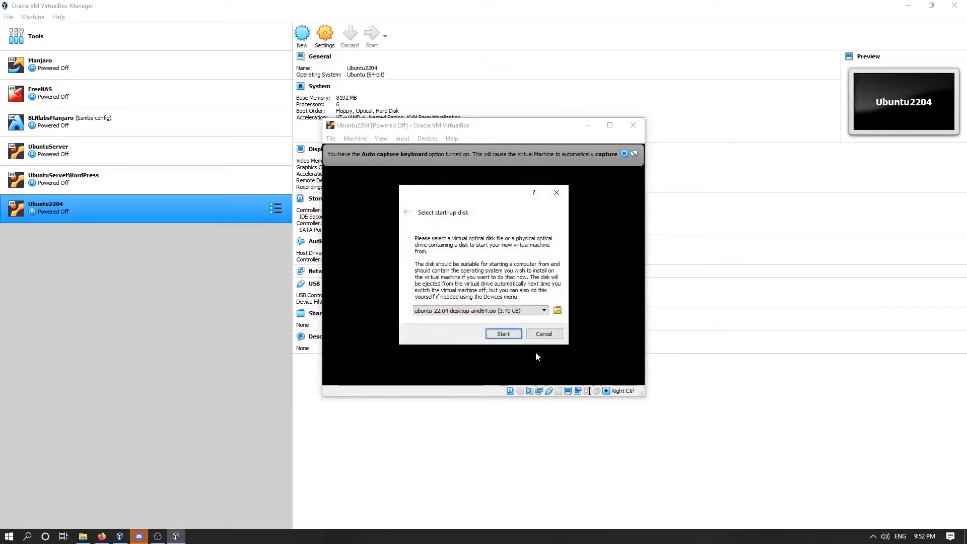
click(504, 334)
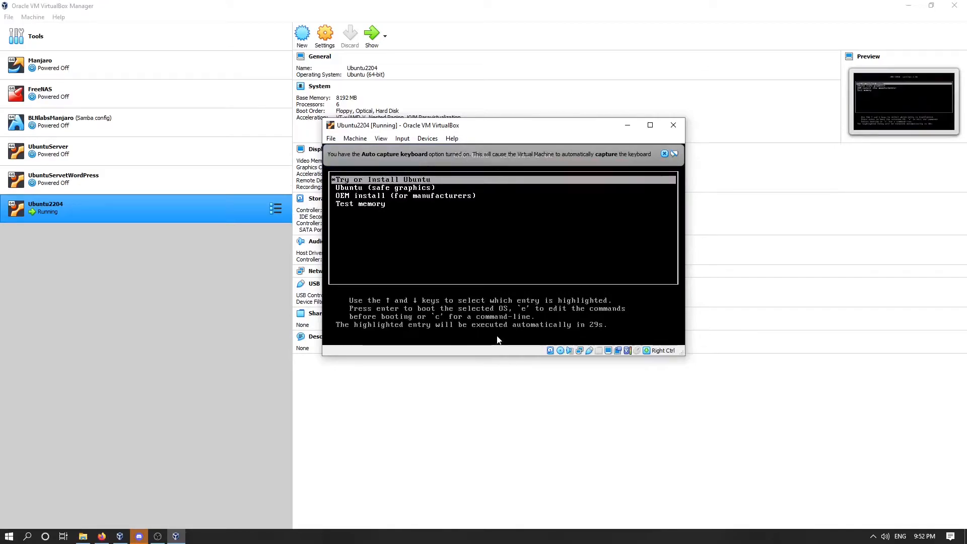
Allow the virtual machine to capture the mouse and keyboard, and dismiss the auto capture keyboard notice
click(503, 227)
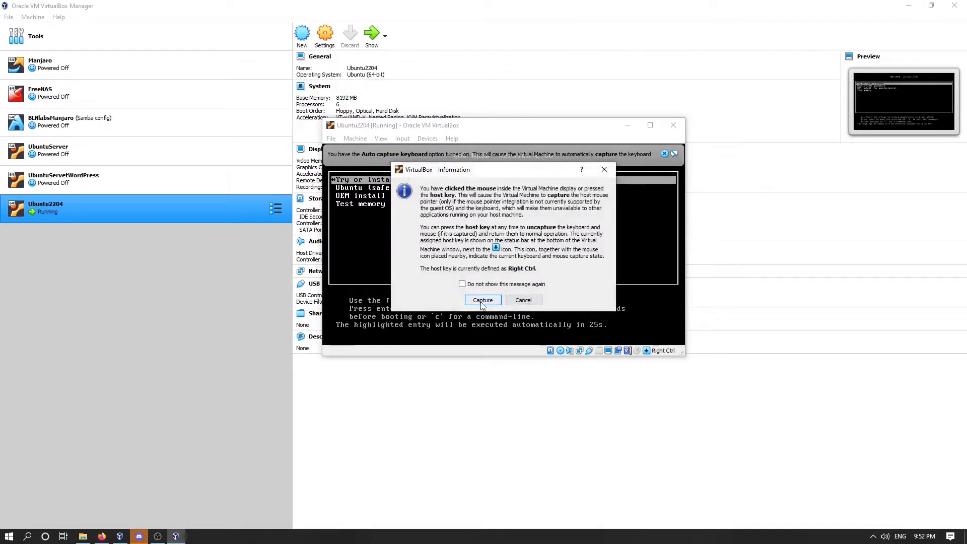
click(482, 300)
key(Down)
key(Up)
key(Down)
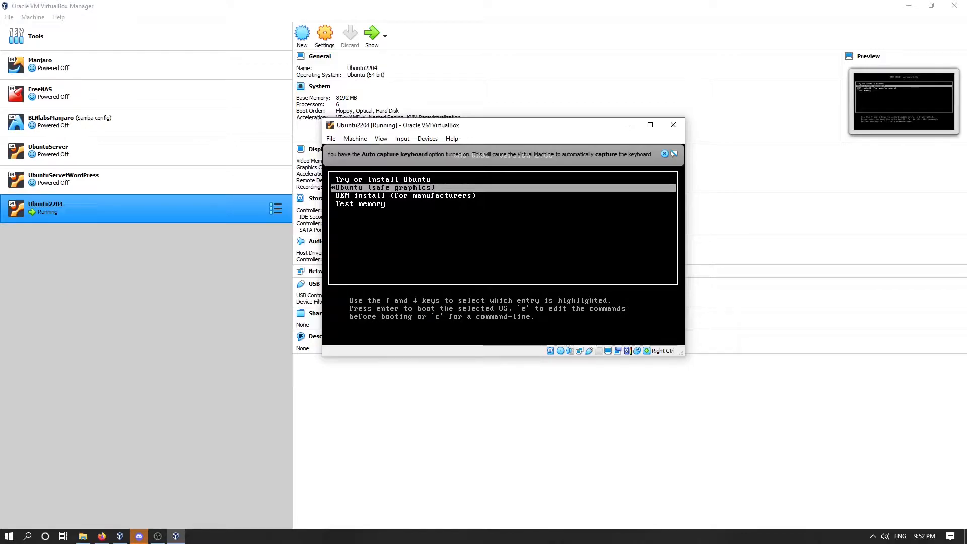
key(Up)
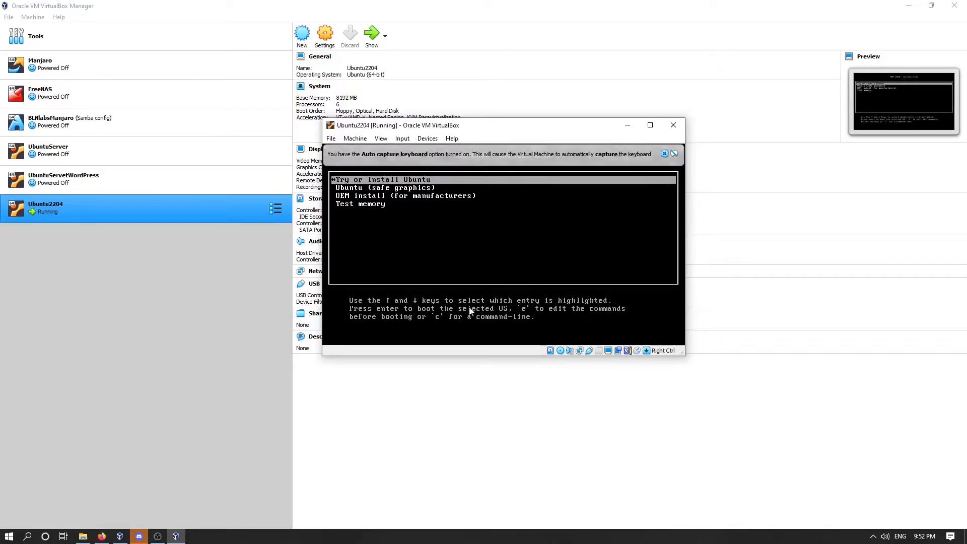
click(664, 153)
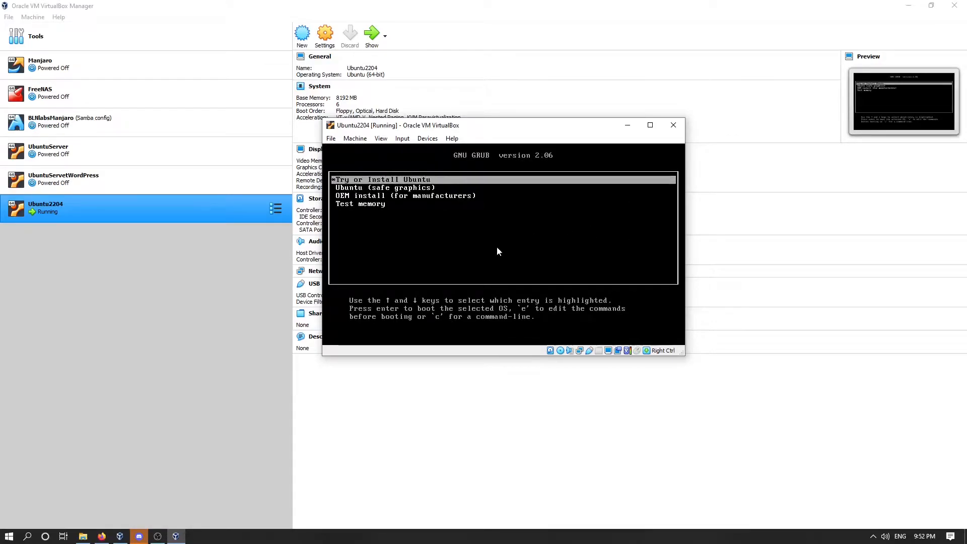
Boot the Try or Install Ubuntu entry and maximize the virtual machine window
key(Down)
key(Down)
key(Down)
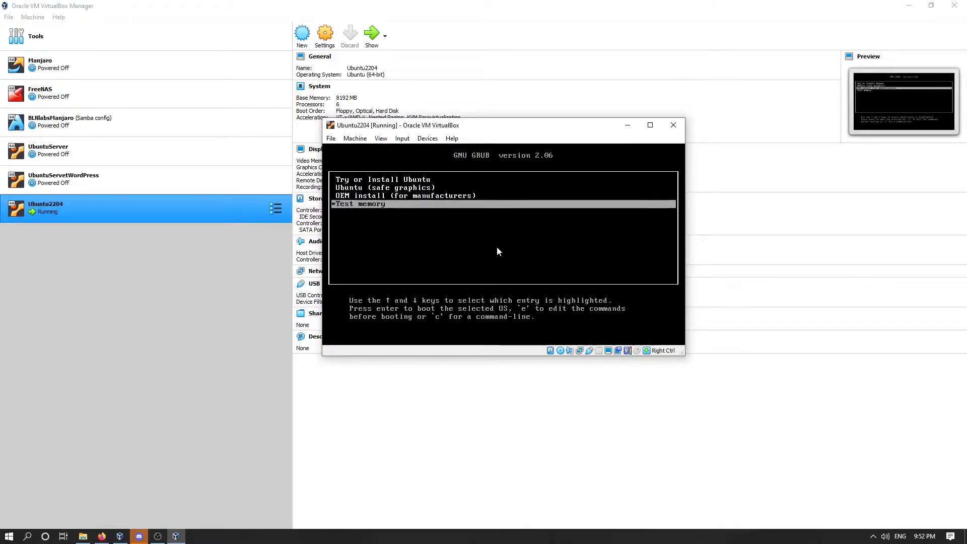
key(Up)
key(Up)
key(Up)
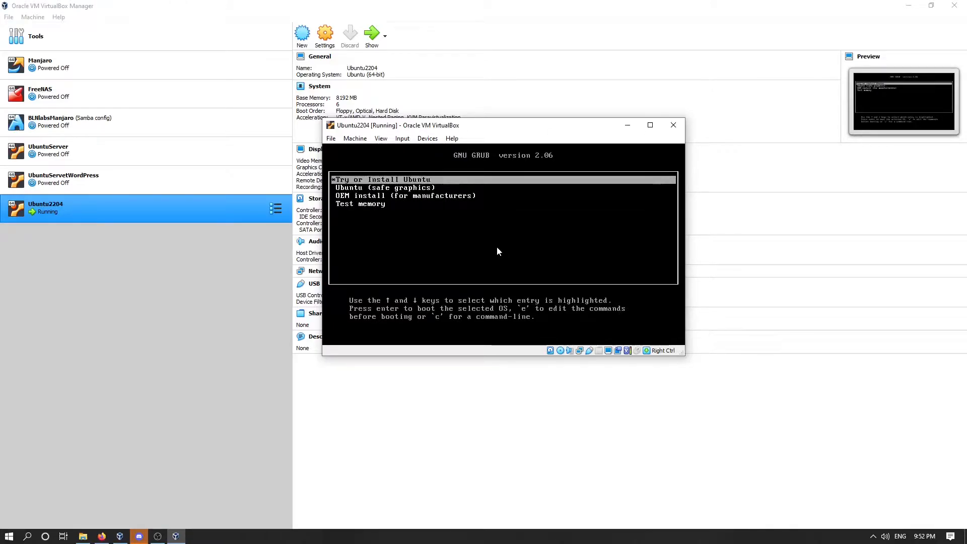
key(Return)
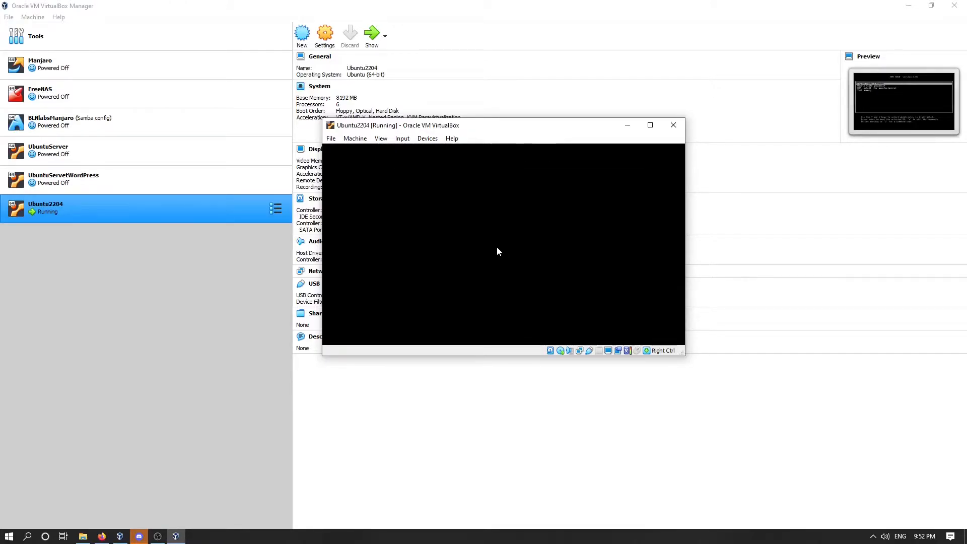
click(651, 126)
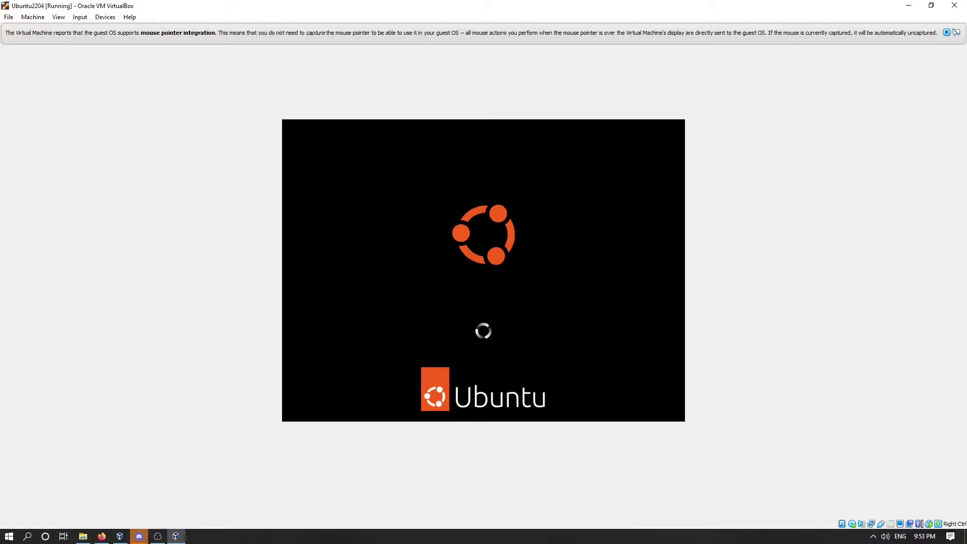
click(946, 32)
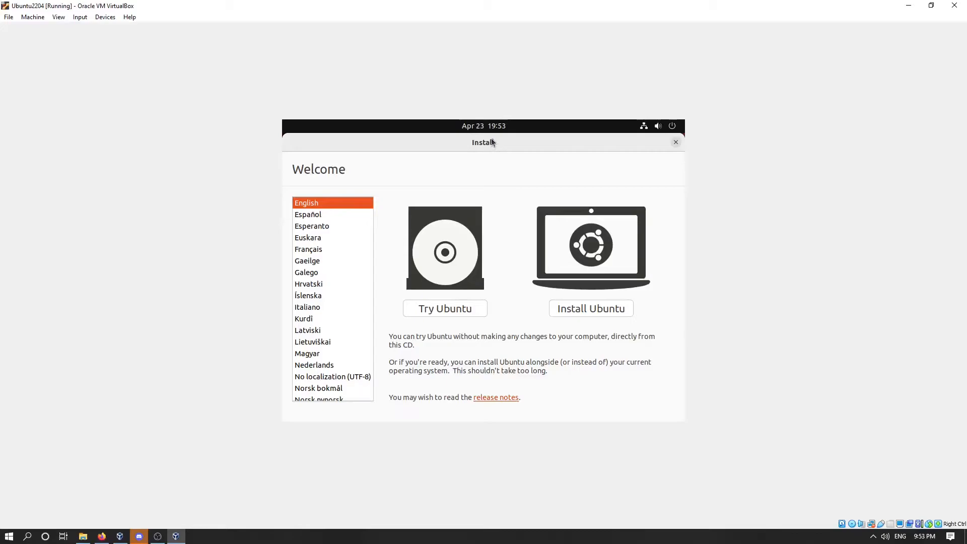
drag(494, 8, 483, 71)
double_click(482, 68)
drag(458, 9, 424, 76)
double_click(423, 76)
drag(462, 6, 460, 65)
double_click(460, 66)
click(62, 19)
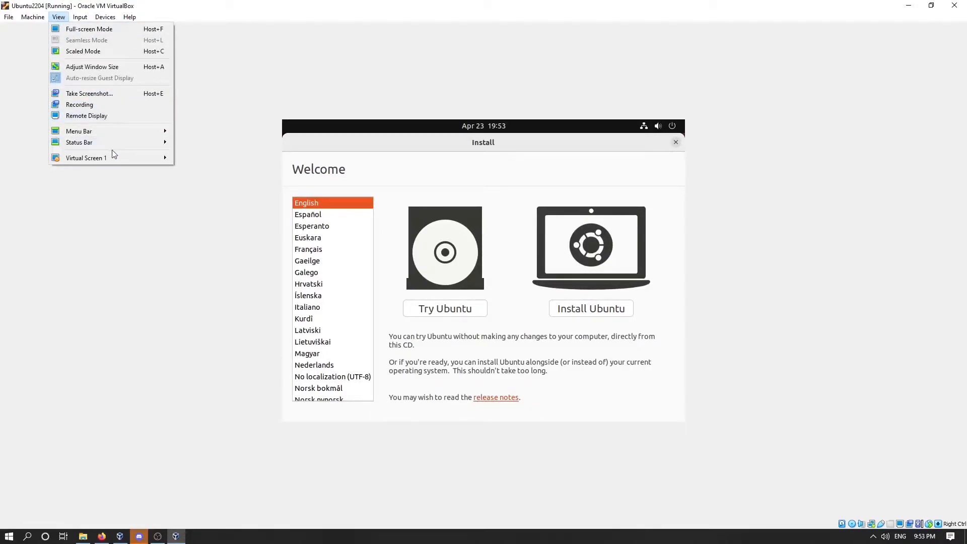
mouse_move(115, 163)
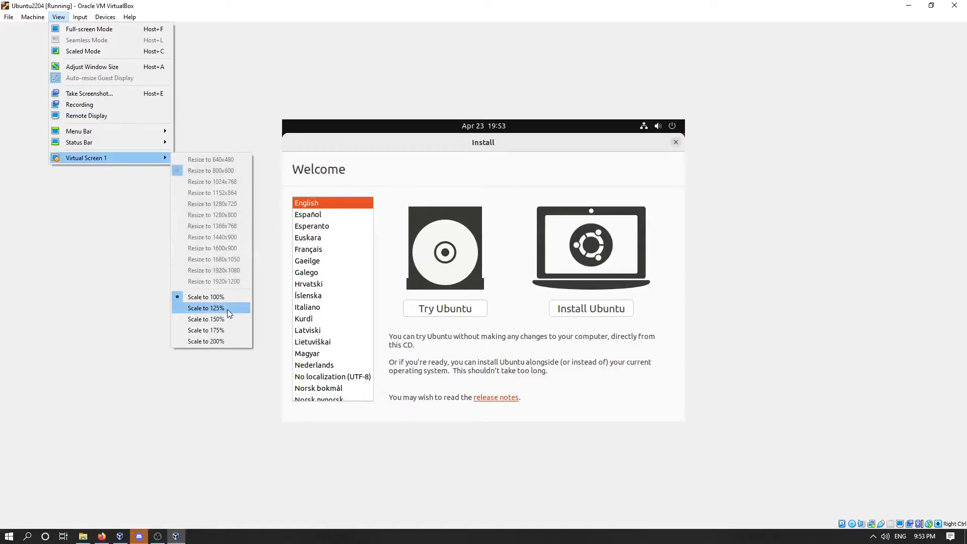
click(302, 100)
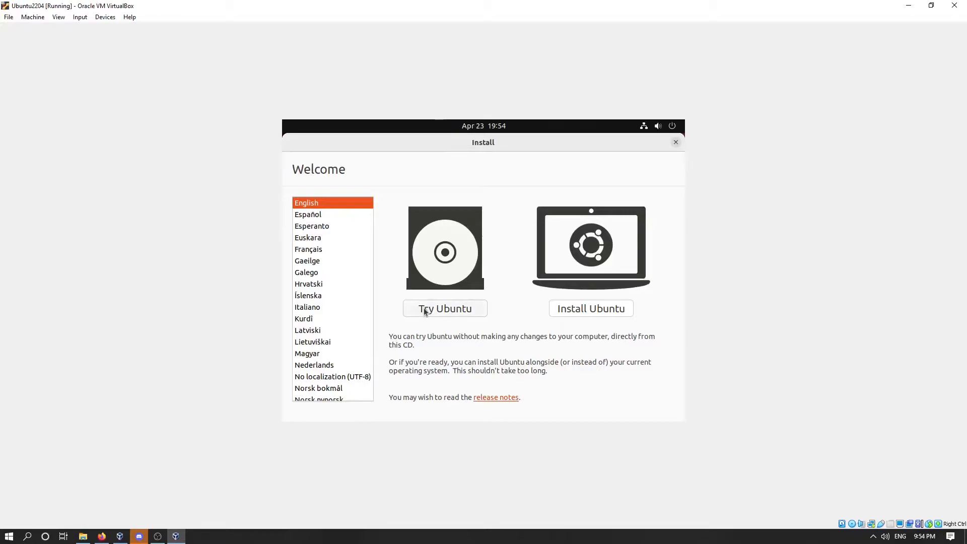
Begin the Ubuntu installation with the English (US) keyboard layout, Normal installation and updates downloaded while installing
click(596, 309)
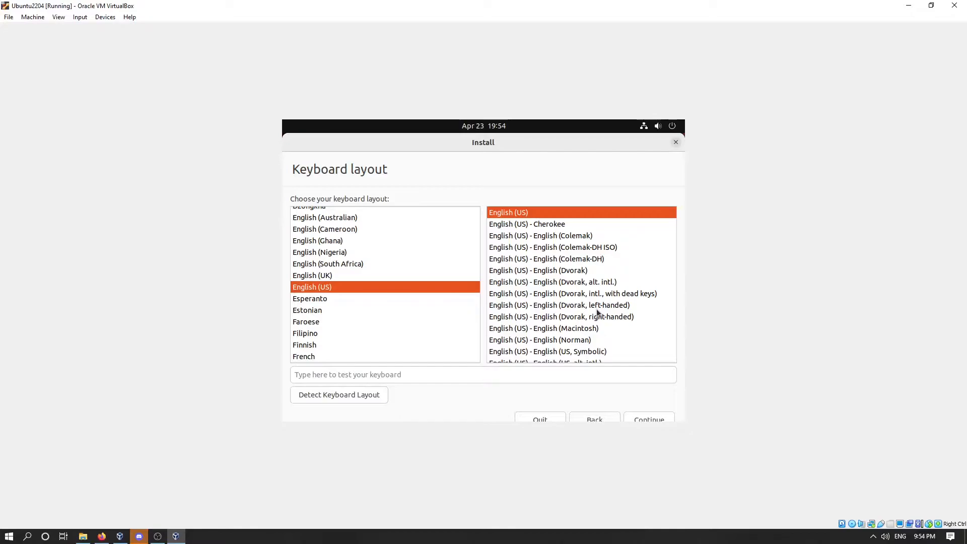
click(653, 420)
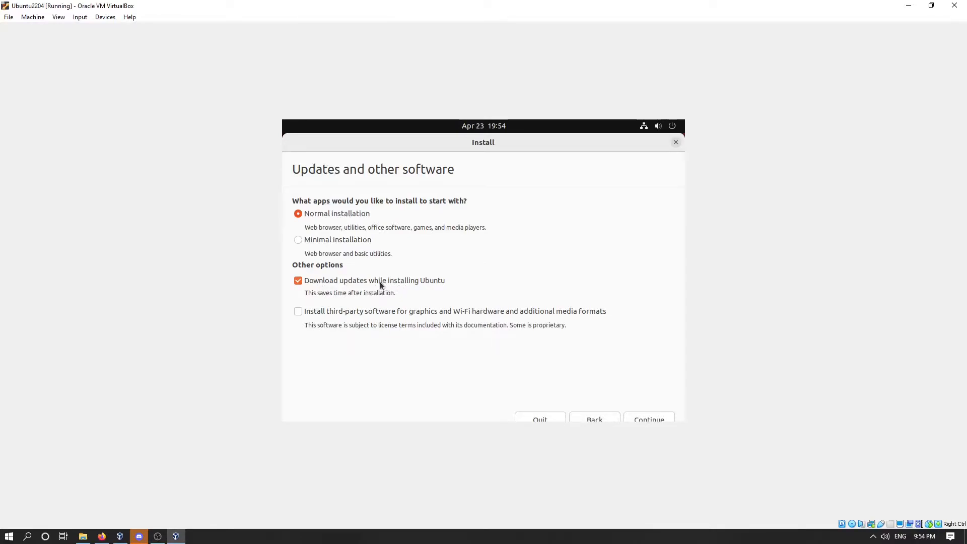
click(369, 311)
click(408, 310)
click(658, 420)
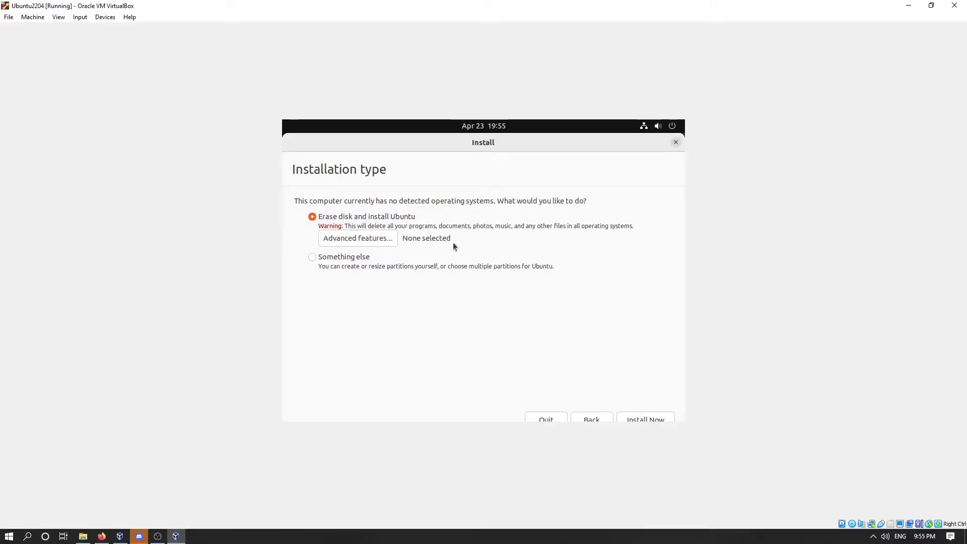
Approve erasing the disk and writing the partition changes for Ubuntu, and accept Belgrade as the location
click(649, 419)
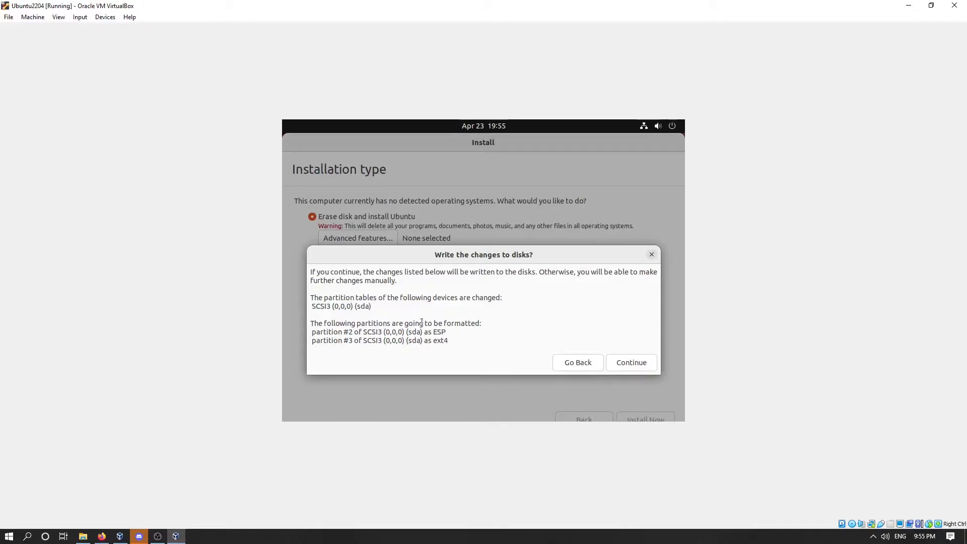
drag(310, 323, 461, 338)
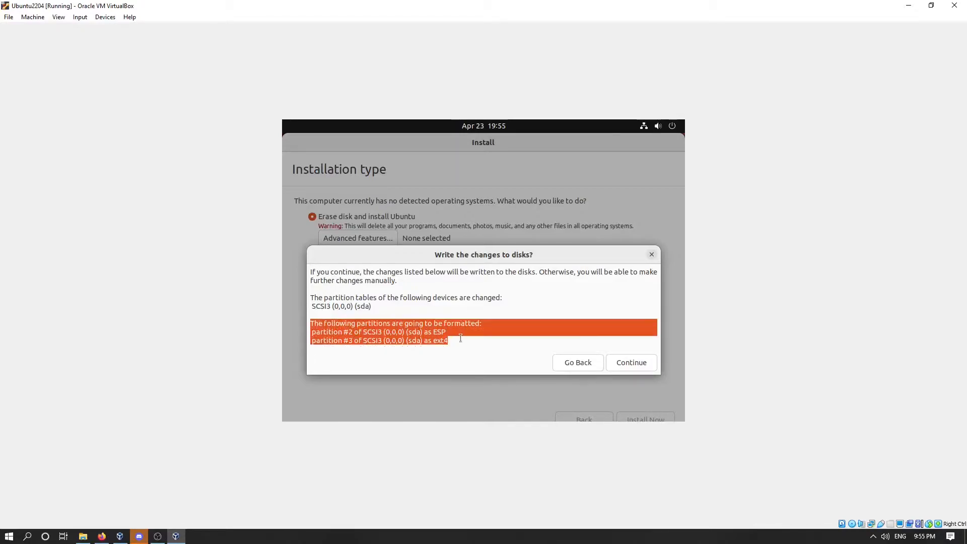
click(465, 339)
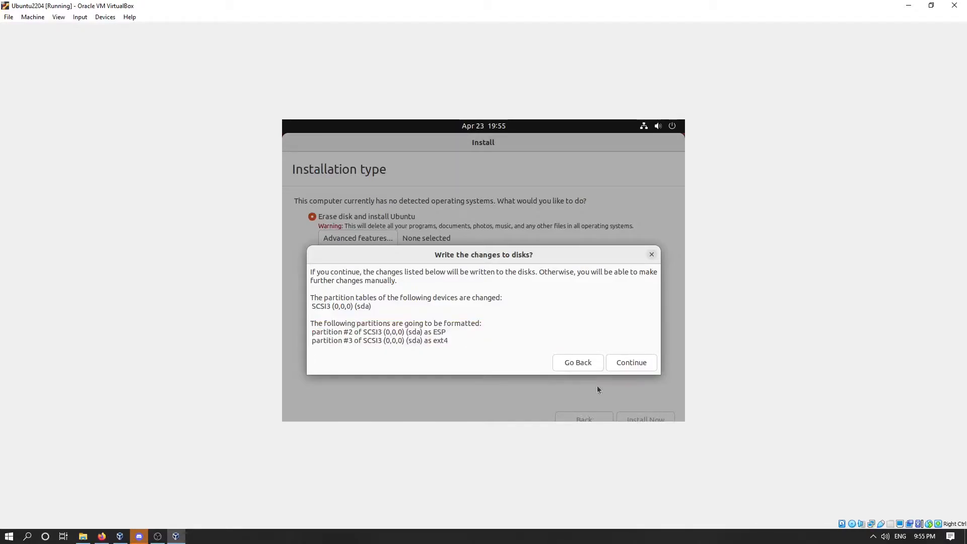
click(624, 364)
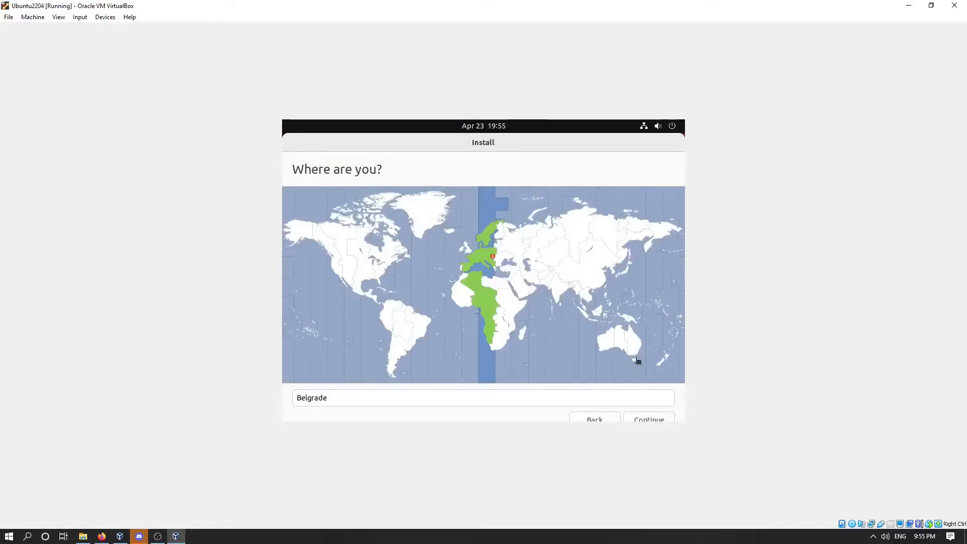
click(650, 420)
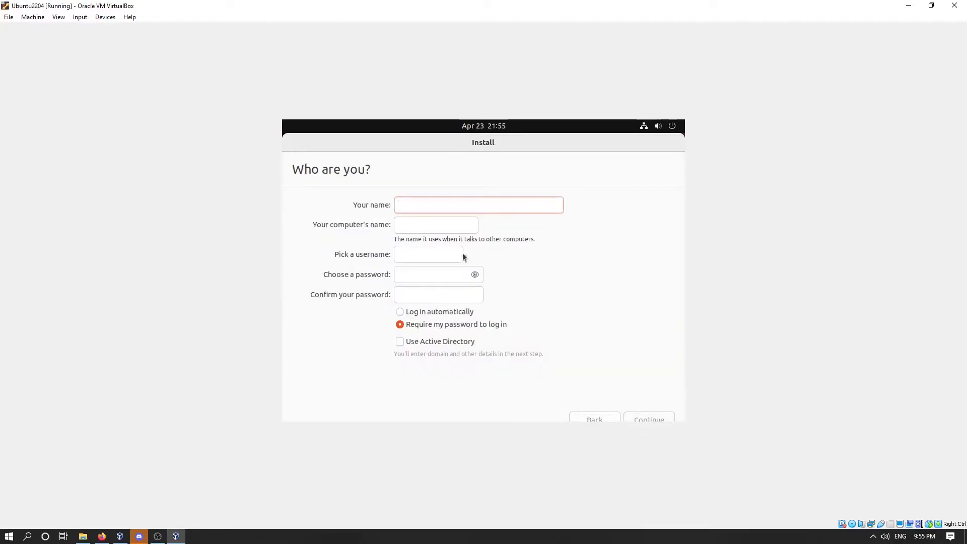
Create the user account blnlabs on computer blnlabs-VirtualBox, enter and confirm the account password, and continue the installation
text(blnLabs)
click(423, 272)
text(●●)
key(BackSpace)
key(BackSpace)
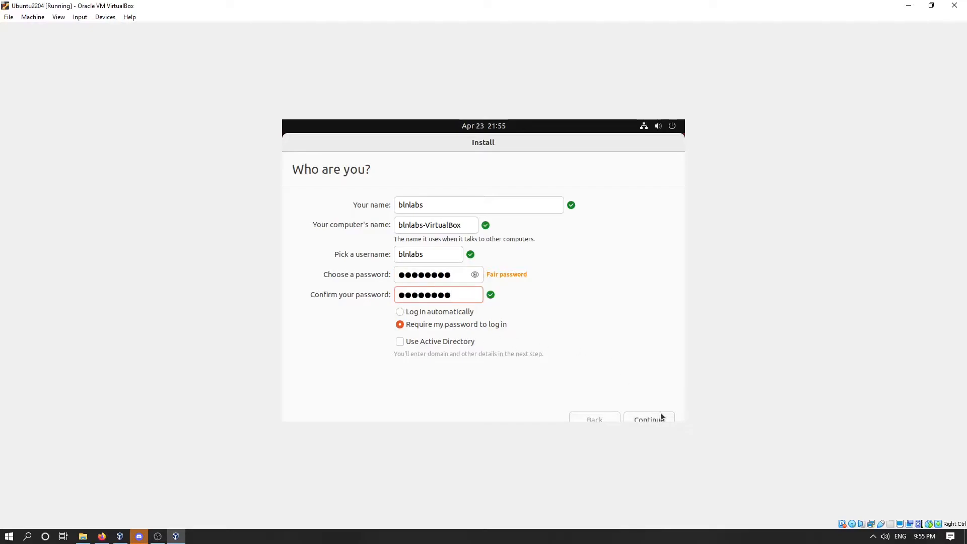
click(657, 417)
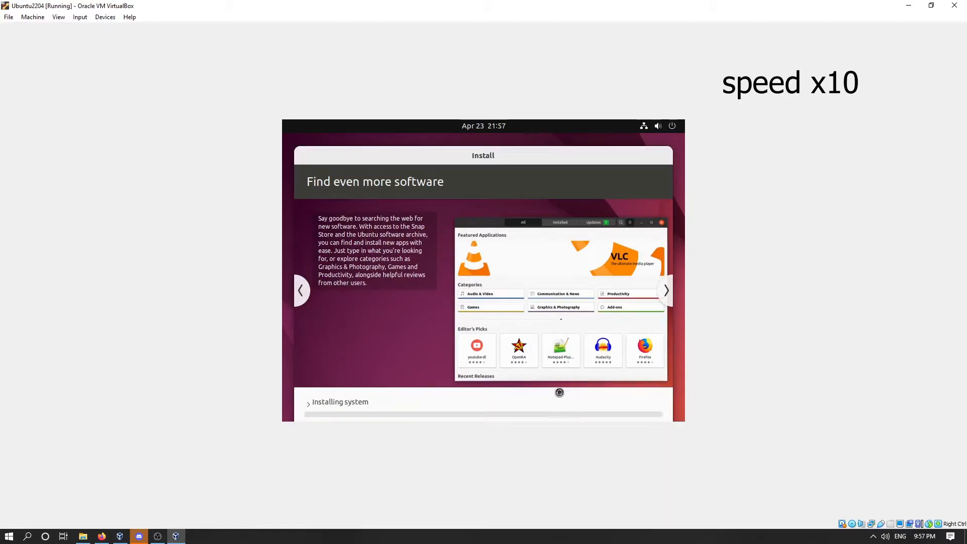
Restart the machine once the installation is complete and proceed past the request to remove the installation medium
mouse_move(90, 535)
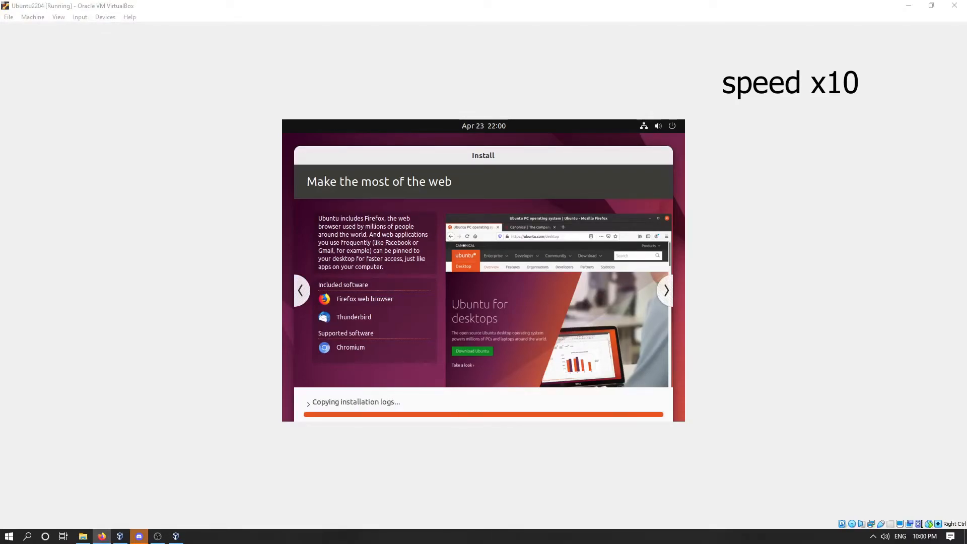
click(537, 223)
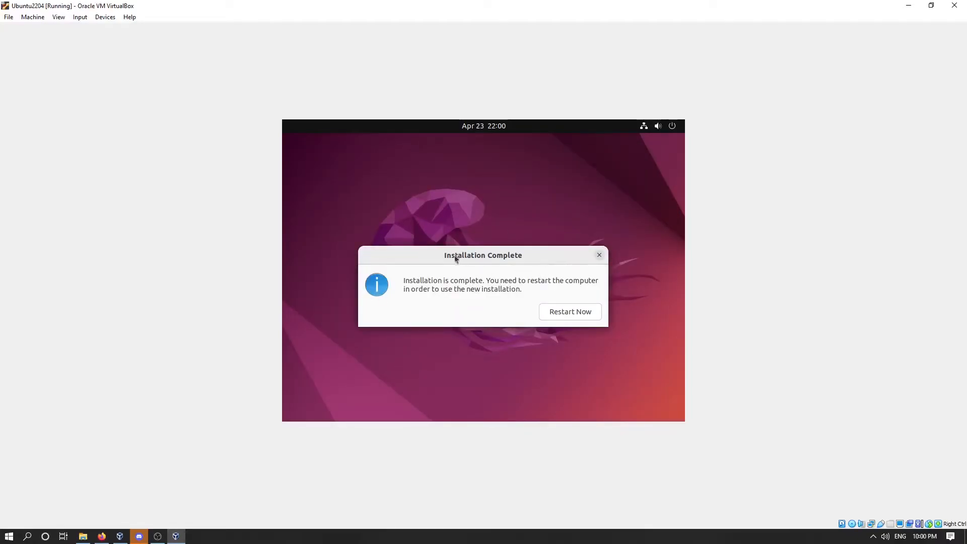
click(569, 313)
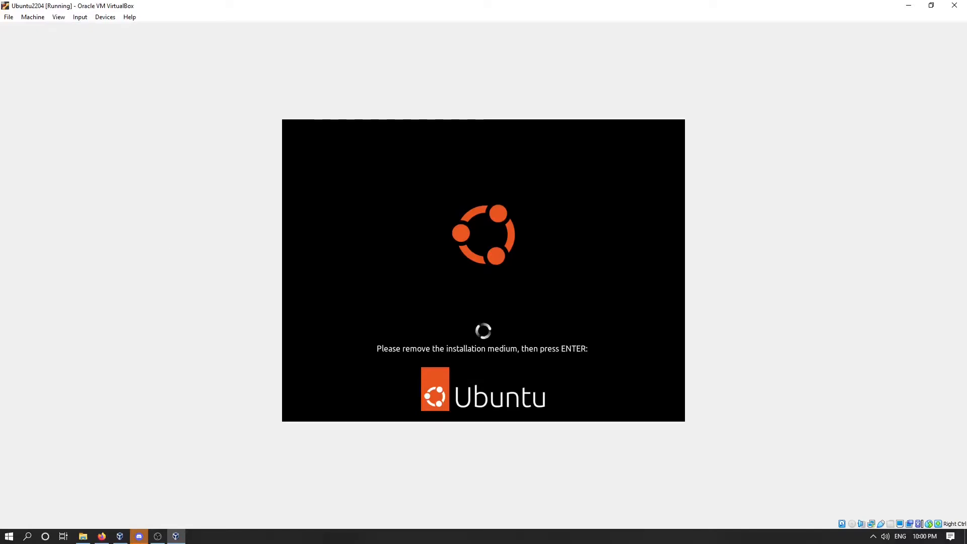
key(Return)
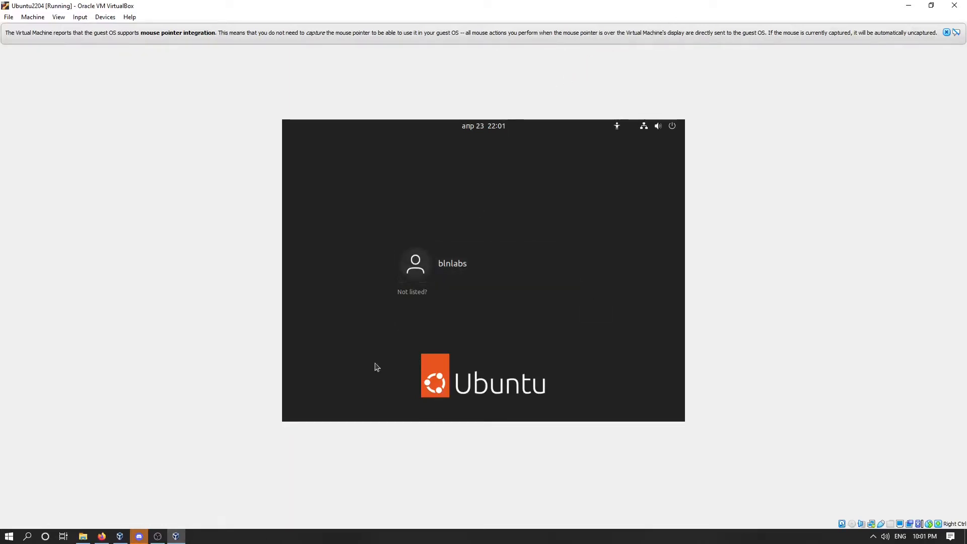
Log in to the blnlabs account on the new Ubuntu system with the account password
click(459, 272)
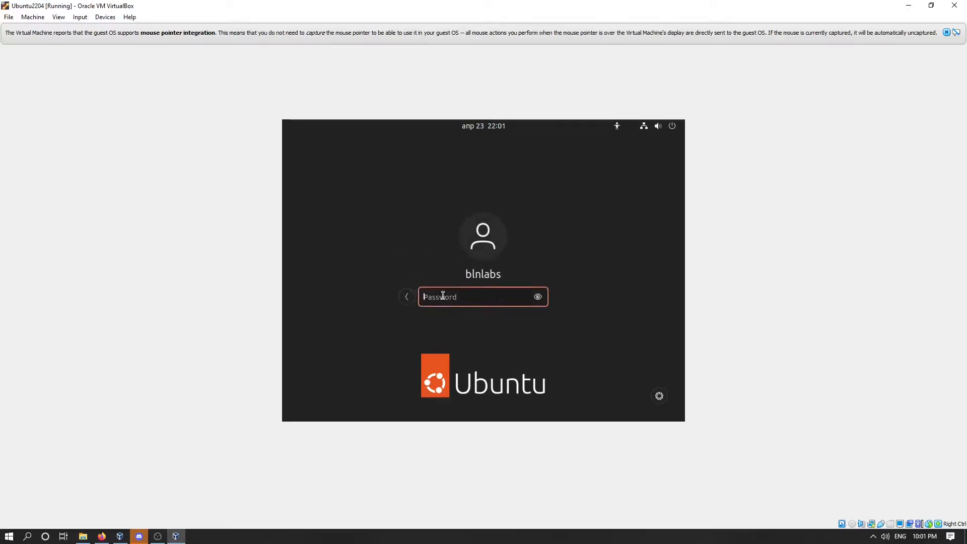
text(••••••••)
key(Return)
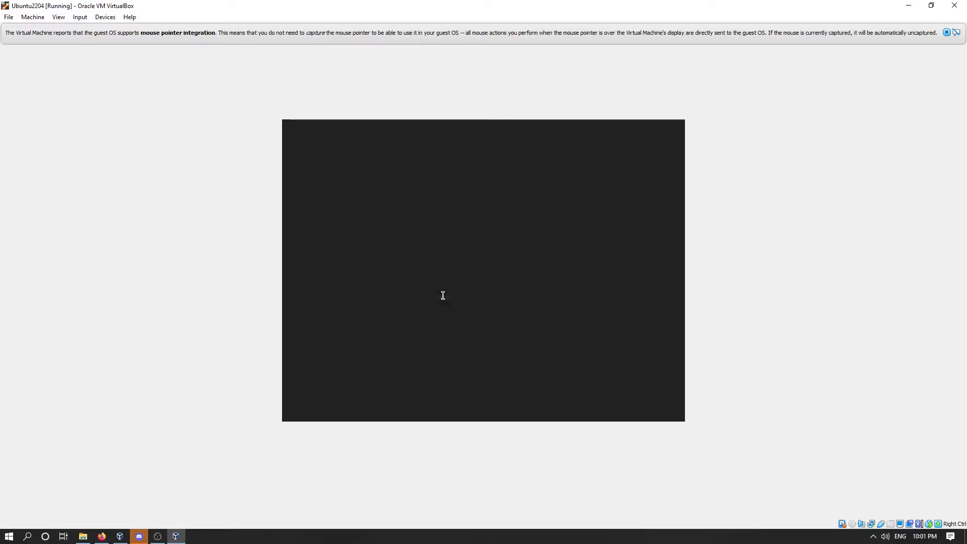
Dismiss the mouse integration notice, skip the online accounts setup, leave location services off, and finish the Ubuntu welcome wizard
click(946, 32)
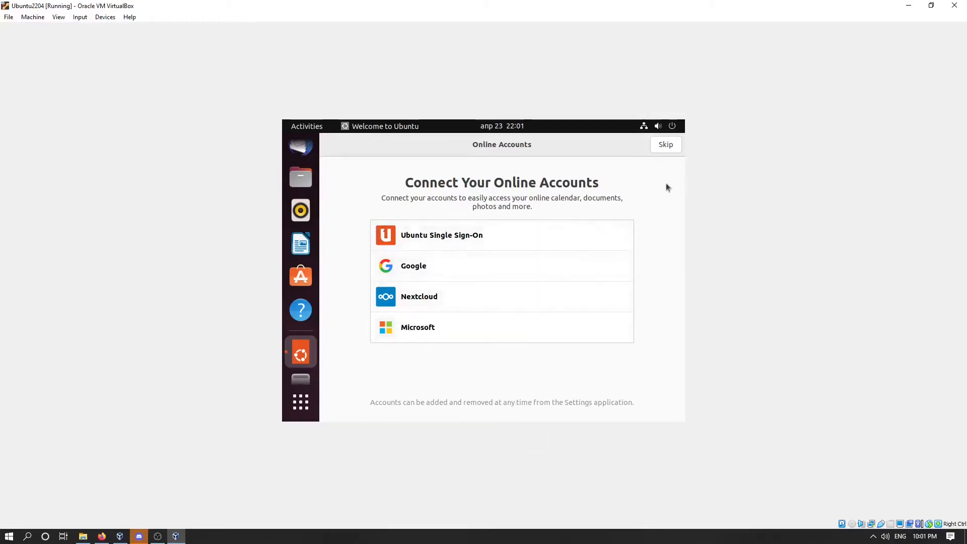
click(665, 145)
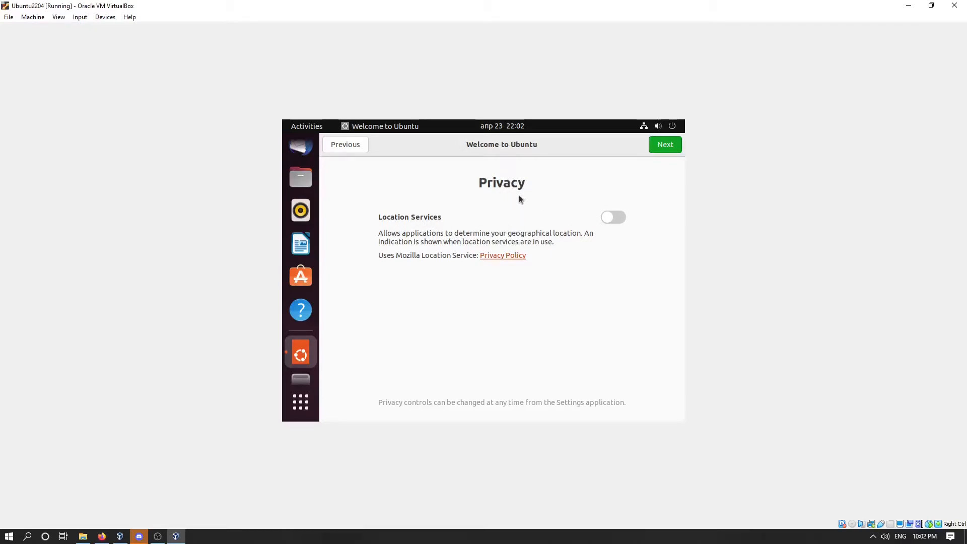
click(662, 145)
scroll(528, 227, down, 2)
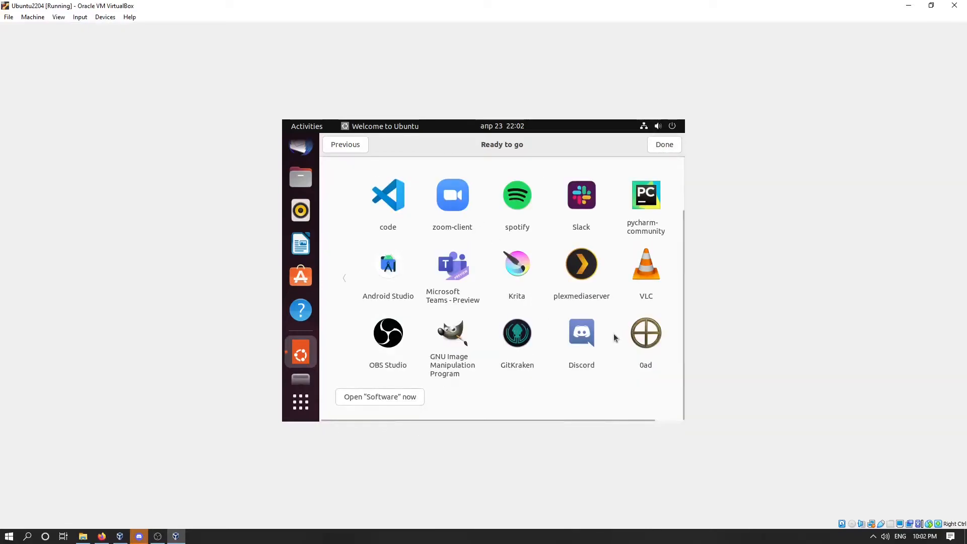
scroll(568, 328, up, 2)
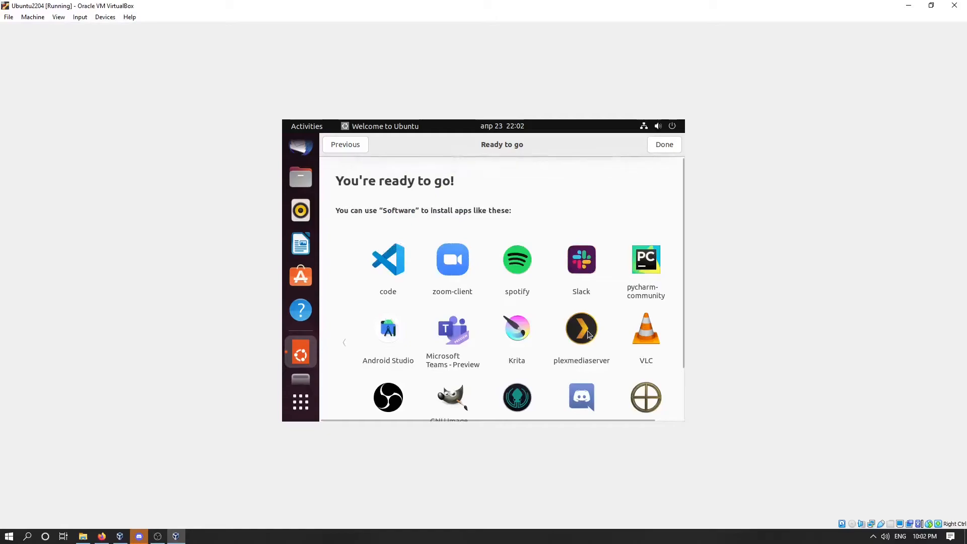
scroll(655, 269, down, 2)
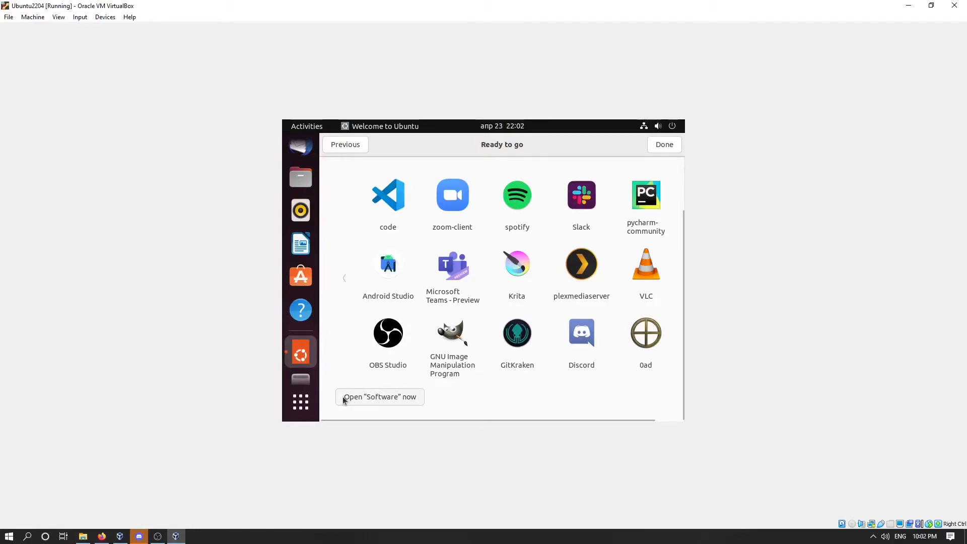
scroll(385, 397, up, 3)
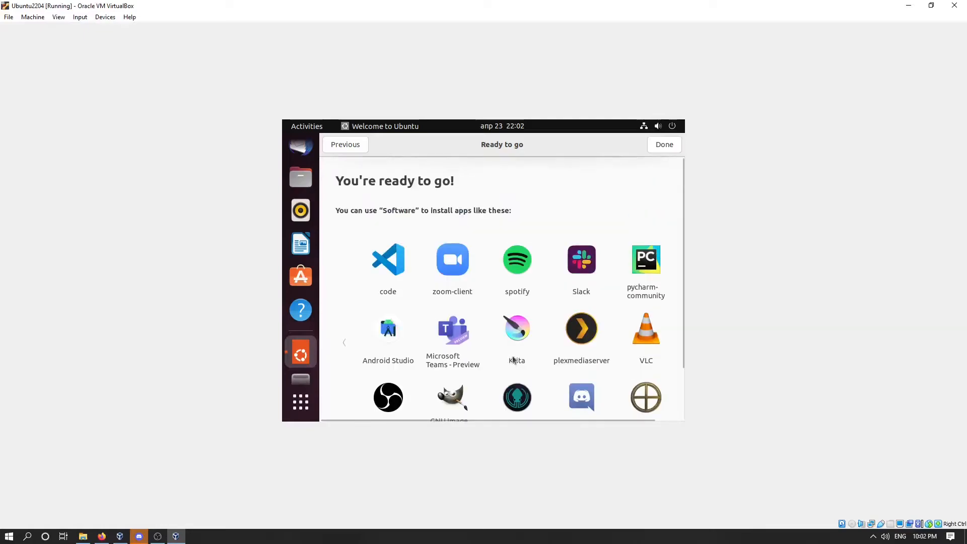
click(658, 146)
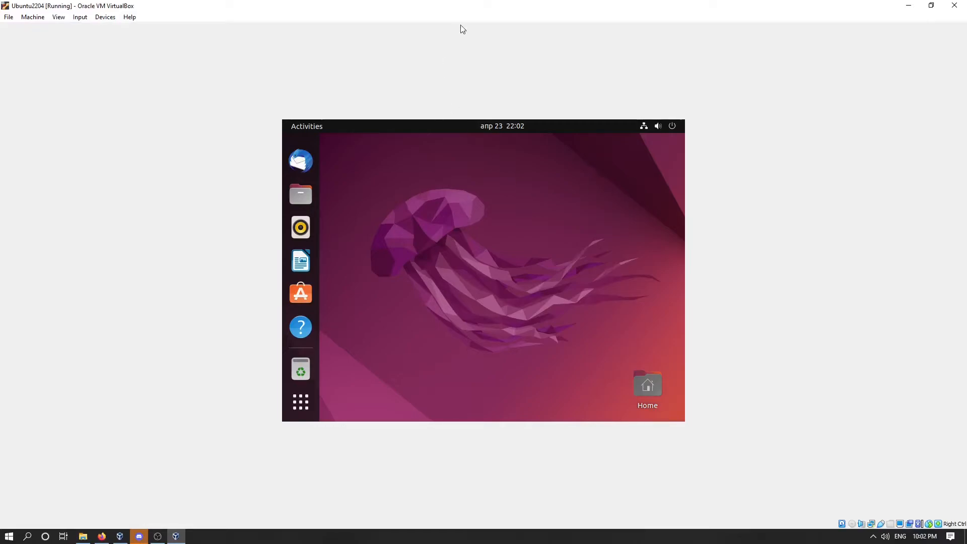
Restore and enlarge the virtual machine window to check whether the guest display scales with it, and maximize the window again
drag(468, 10, 476, 43)
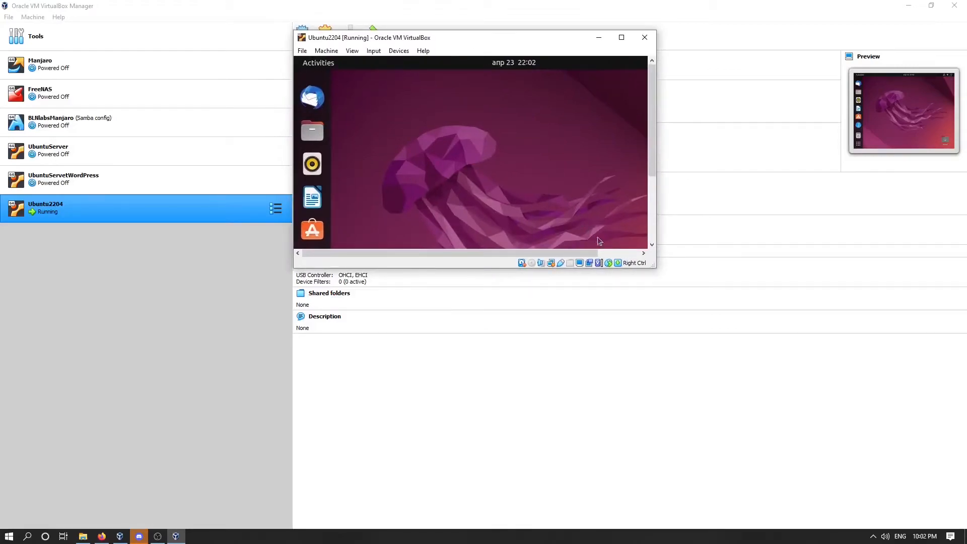
drag(652, 267, 950, 443)
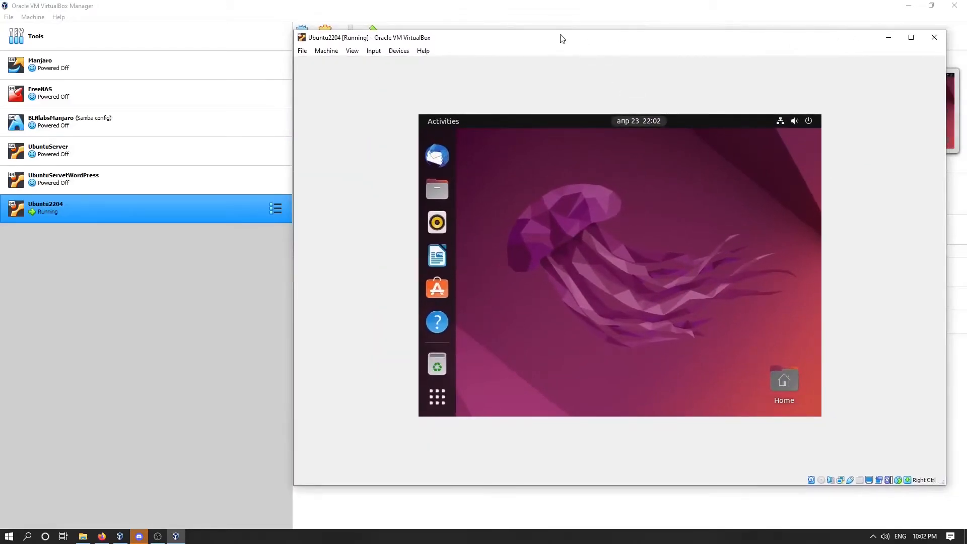
drag(559, 31, 478, 50)
double_click(478, 50)
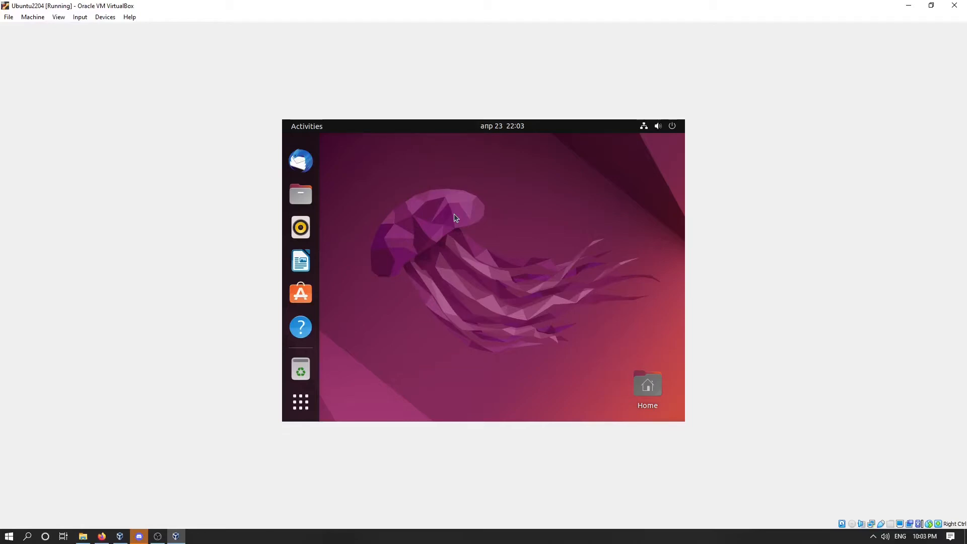
Insert the Guest Additions CD image into the Ubuntu virtual machine
click(80, 17)
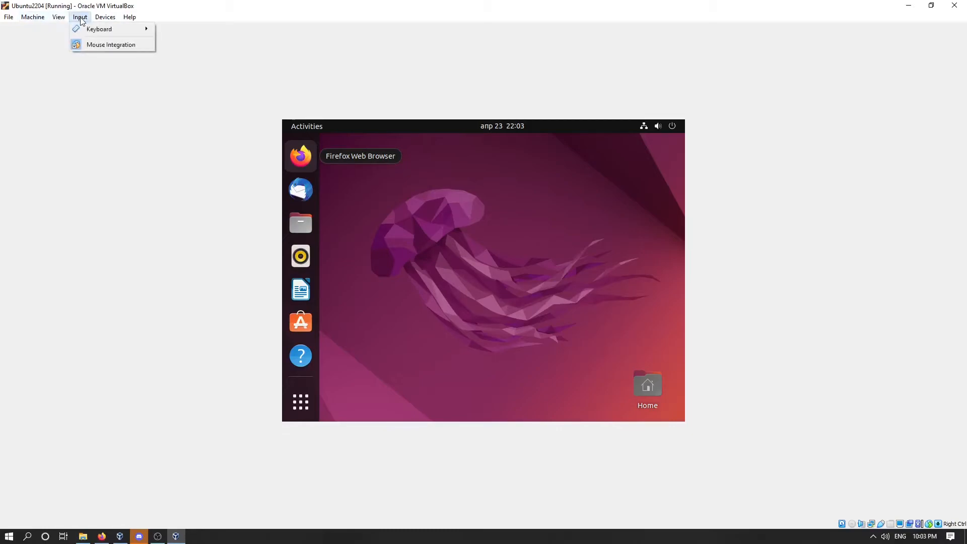
mouse_move(107, 19)
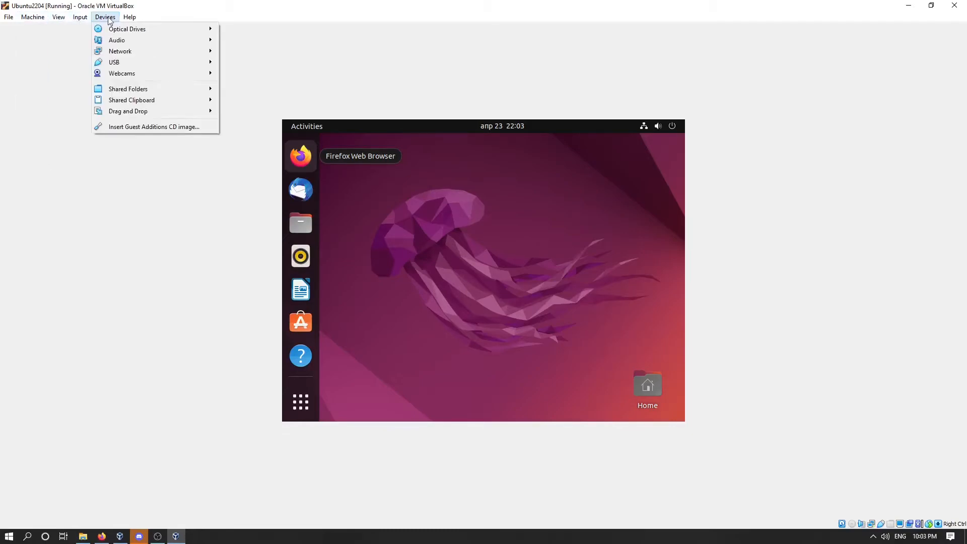
click(140, 129)
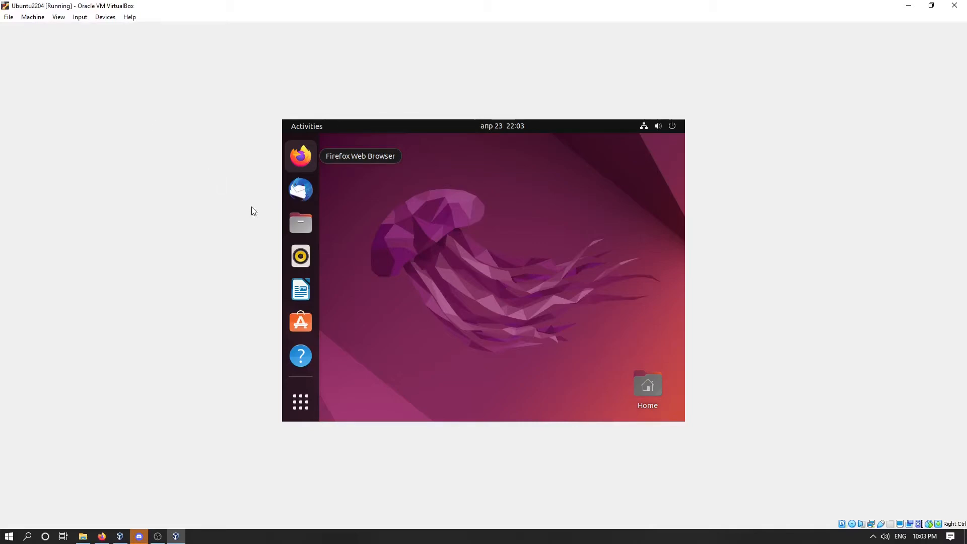
Open the VBox_GAs_6.1.32 disc from the Ubuntu dock in a new file window
scroll(305, 356, down, 2)
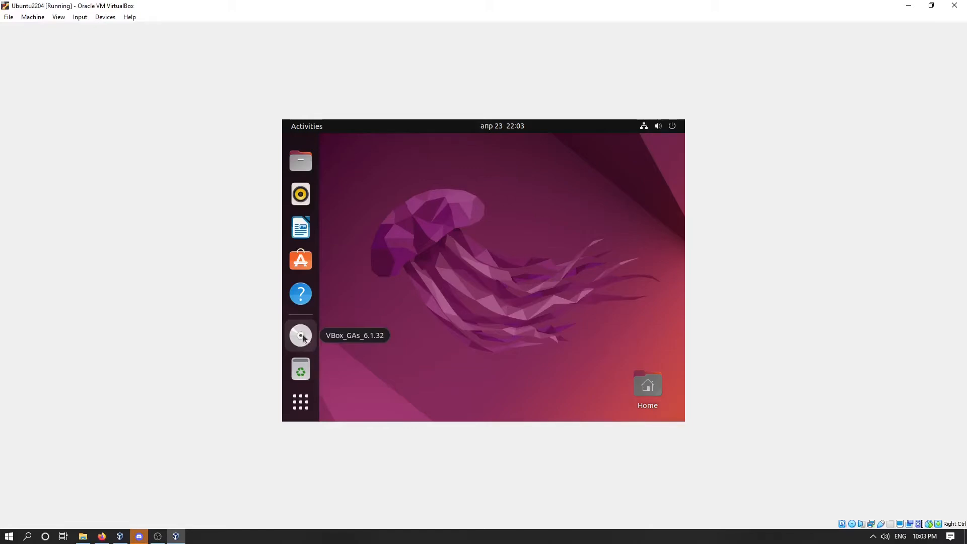
right_click(303, 338)
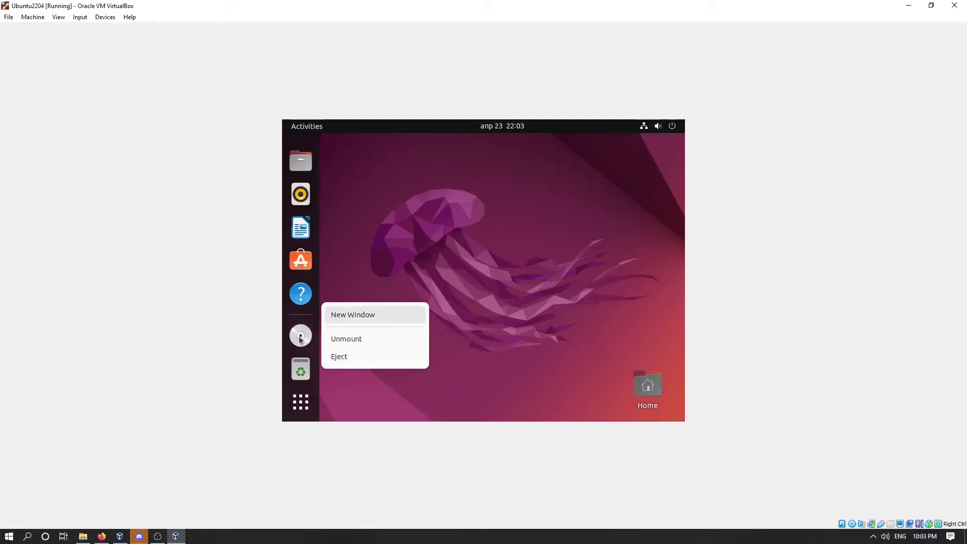
right_click(299, 336)
right_click(300, 336)
click(345, 316)
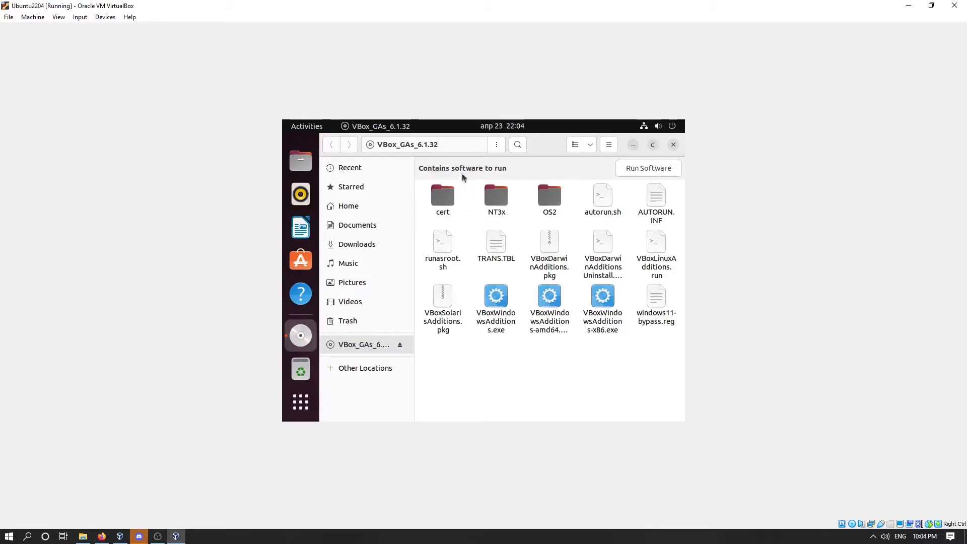
Open a terminal in the VBox_GAs_6.1.32 folder and reposition its window
right_click(497, 376)
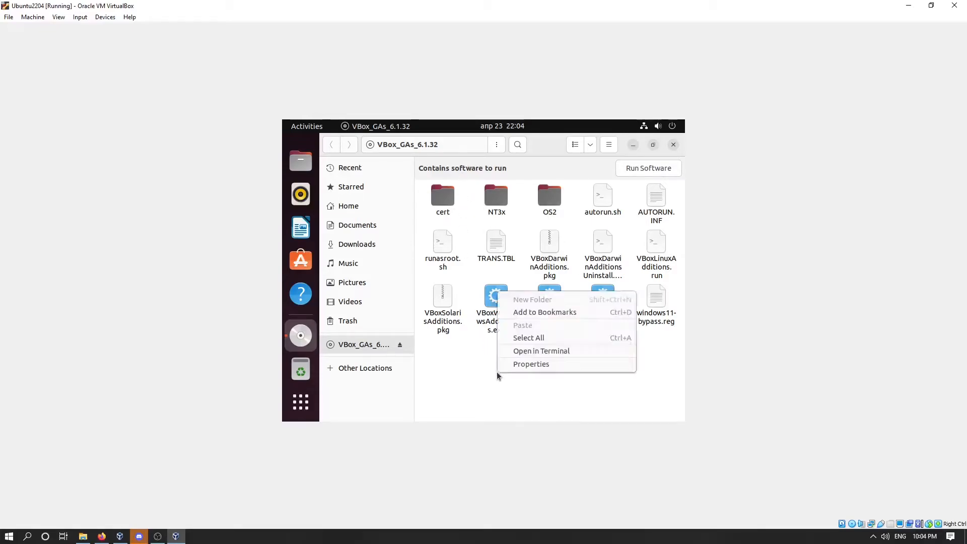
click(533, 352)
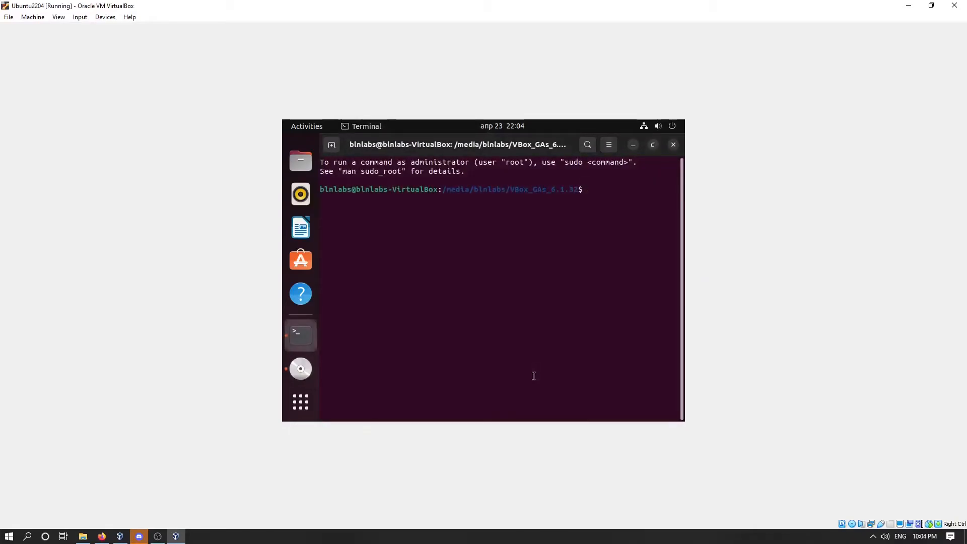
key(Return)
key(Return)
drag(518, 151, 522, 187)
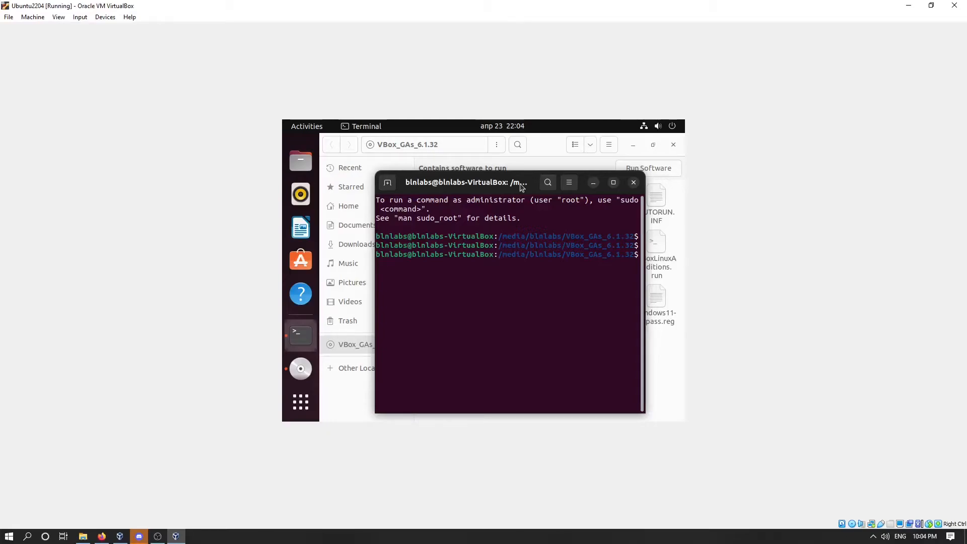
text(sudo)
key(BackSpace)
key(BackSpace)
key(BackSpace)
key(BackSpace)
key(ctrl+c)
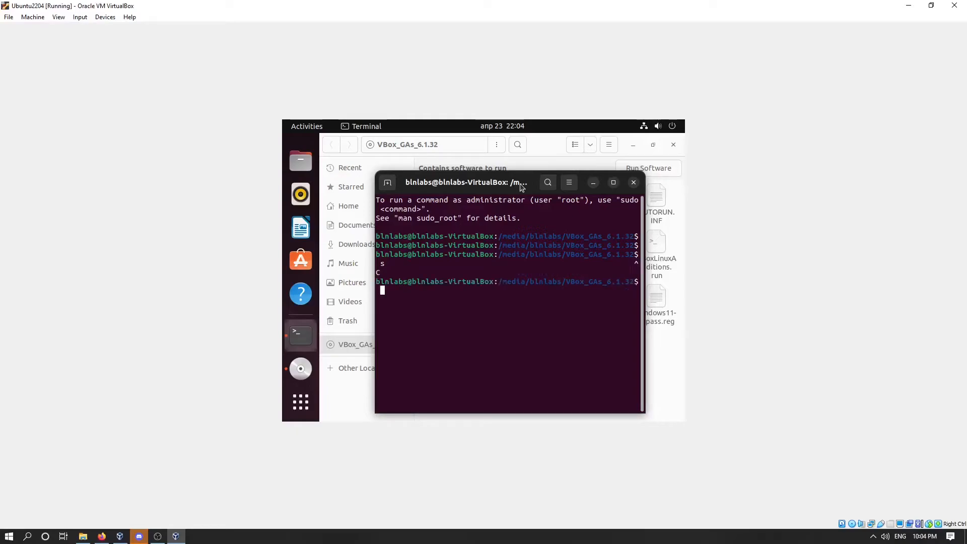
text(cler)
key(Return)
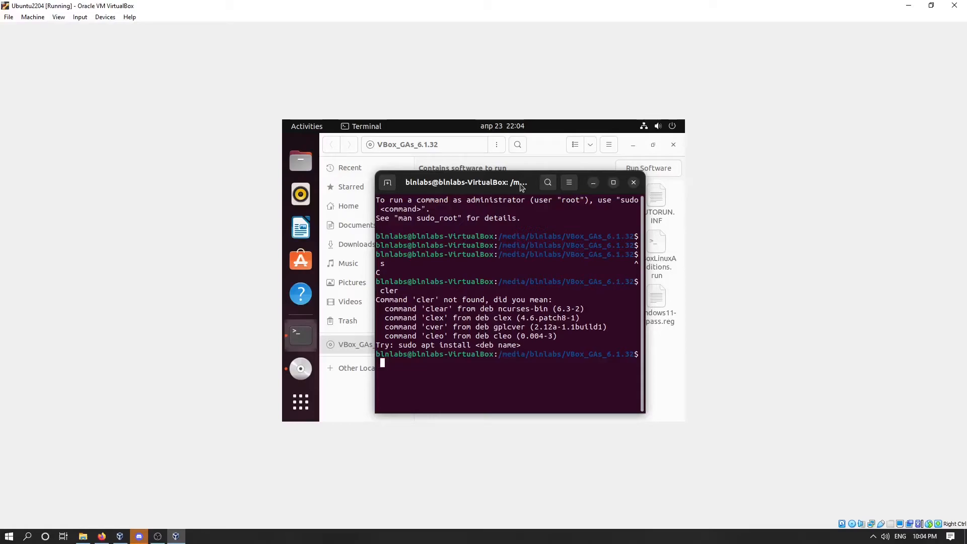
Clear the terminal and refresh the package lists with sudo apt update, entering the account password
text(clear)
key(Return)
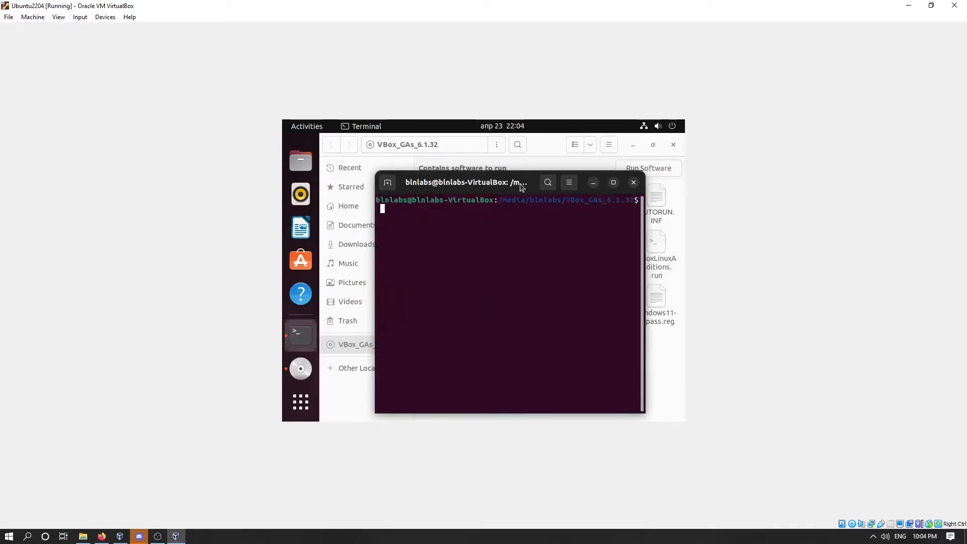
text(sudo apt update)
key(Return)
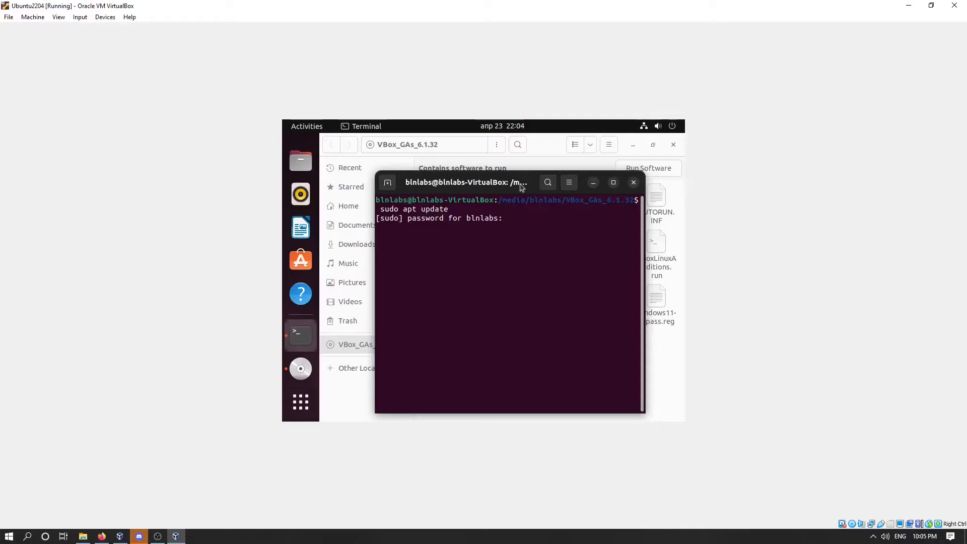
key(Return)
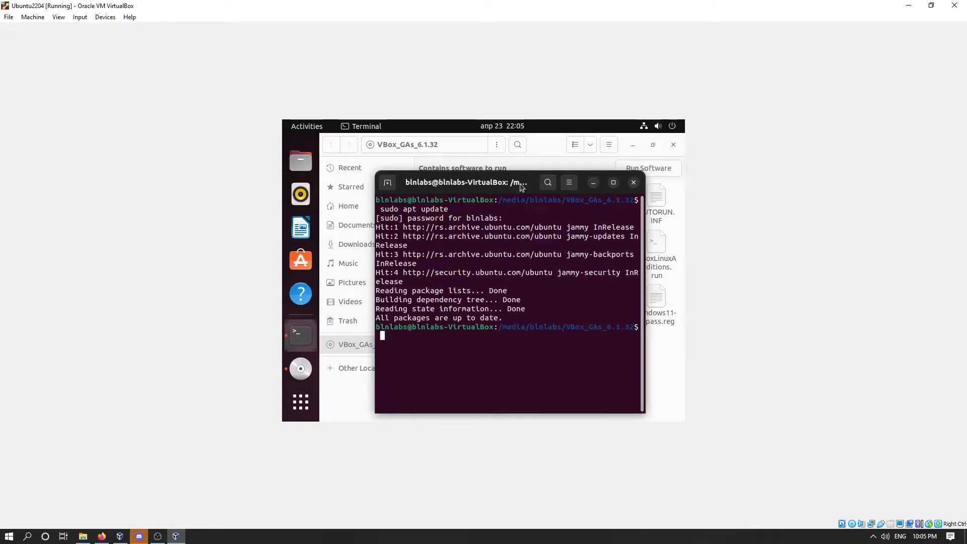
Upgrade the installed packages by running sudo apt upgrade
key(Up)
key(BackSpace)
key(BackSpace)
key(BackSpace)
key(BackSpace)
key(BackSpace)
key(BackSpace)
text(upgrade)
key(Return)
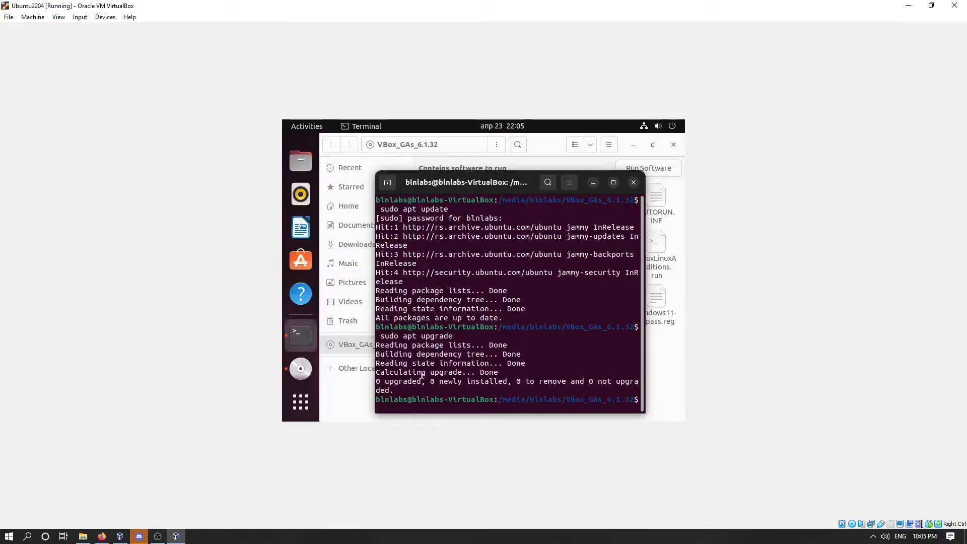
Review the summary of the package upgrade and clear the terminal
triple_click(402, 380)
click(543, 384)
triple_click(542, 384)
click(569, 399)
text(clear)
key(Return)
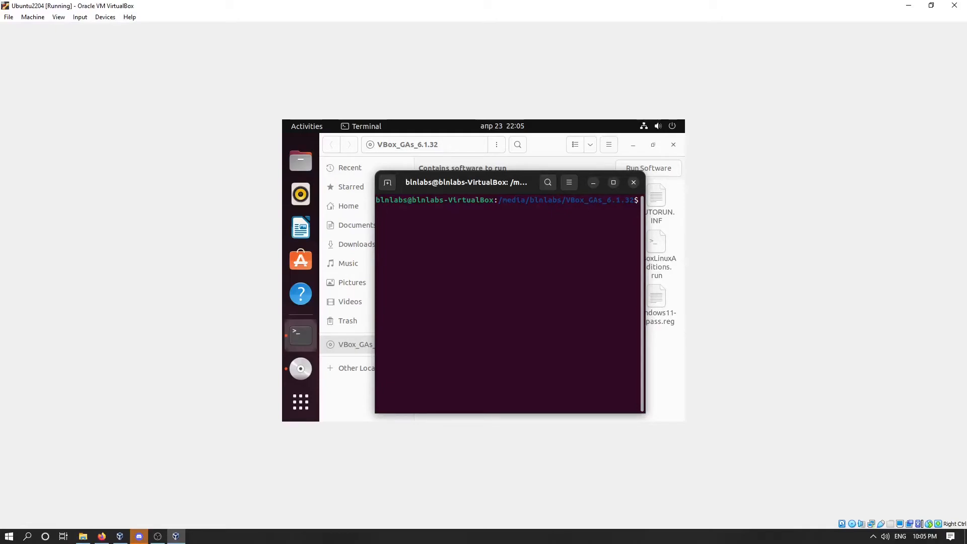
Run the Linux Guest Additions installer from the disc folder with sudo ./VBoxLinuxAdditions.run
text(sudo ./)
drag(448, 187, 432, 374)
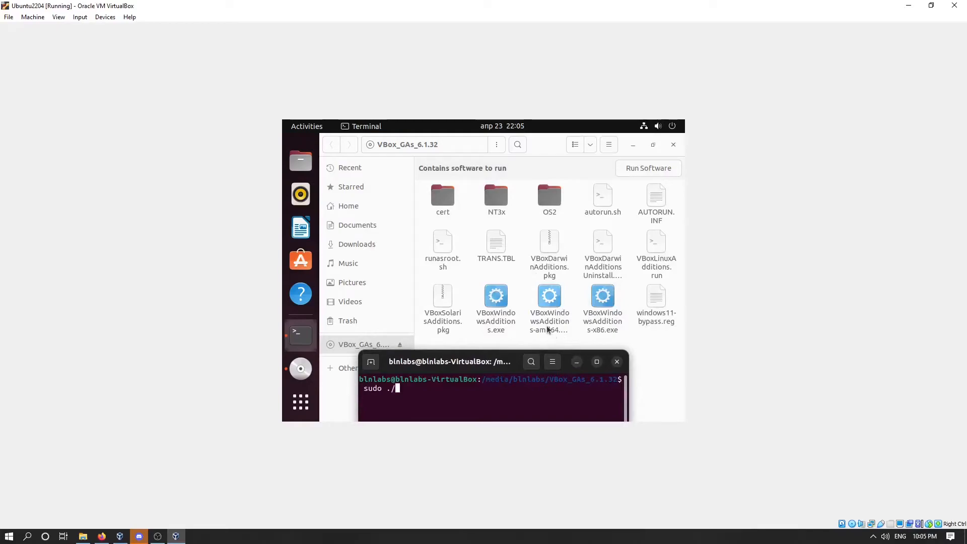
click(654, 273)
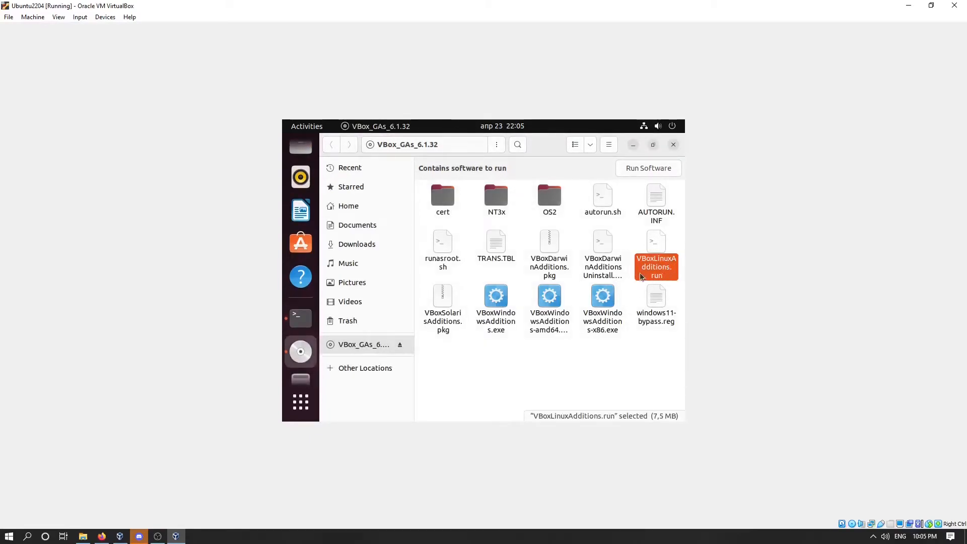
click(300, 318)
drag(474, 371, 500, 224)
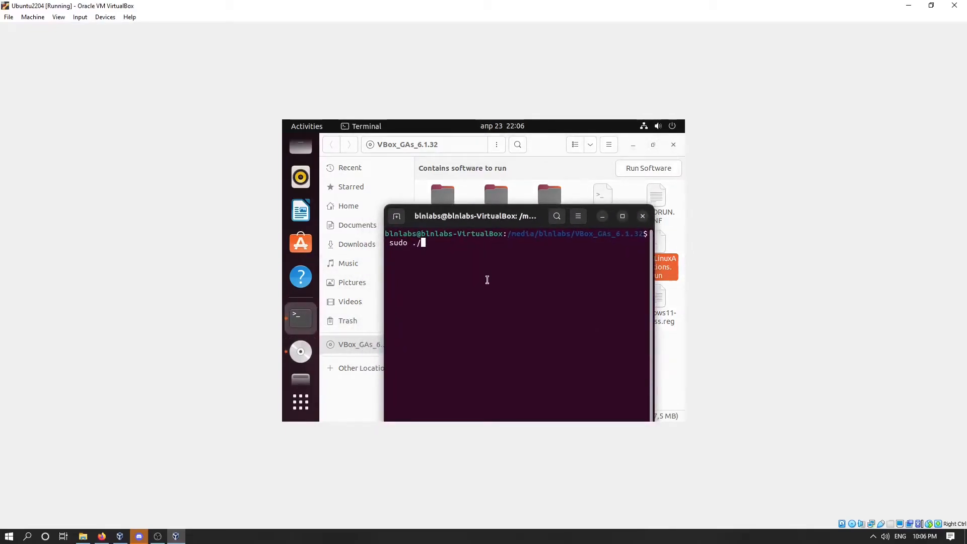
text(VBoxL)
key(Tab)
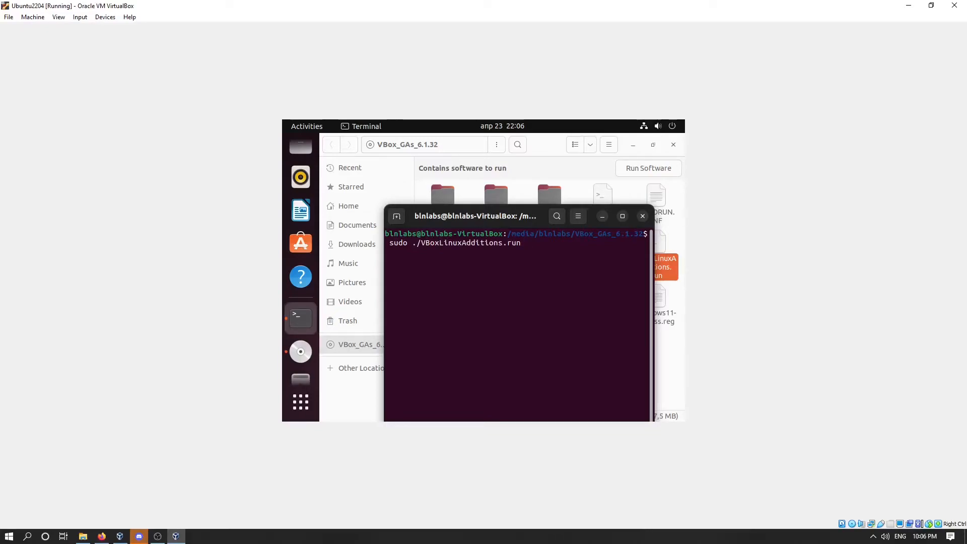
key(Return)
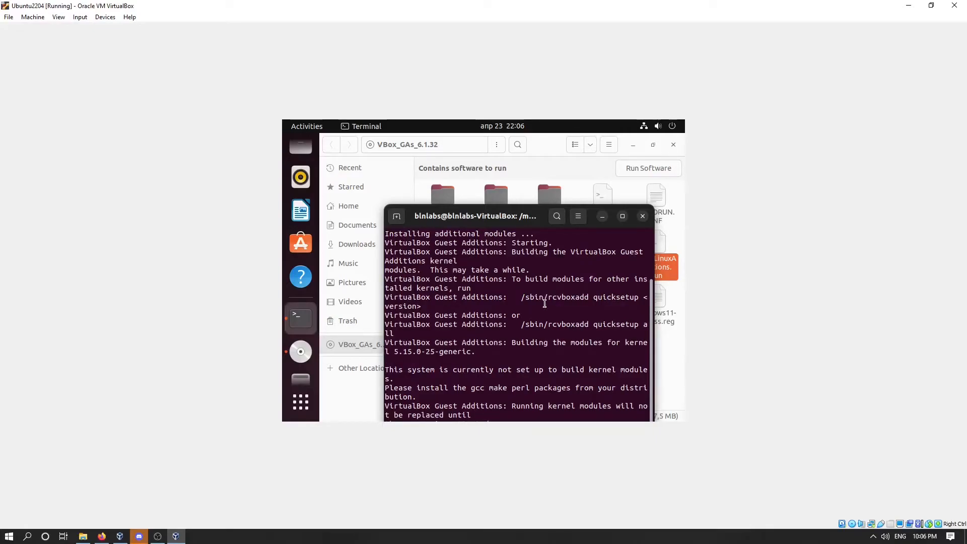
Examine the Guest Additions installer output for the packages required to build the kernel modules
drag(399, 387, 562, 388)
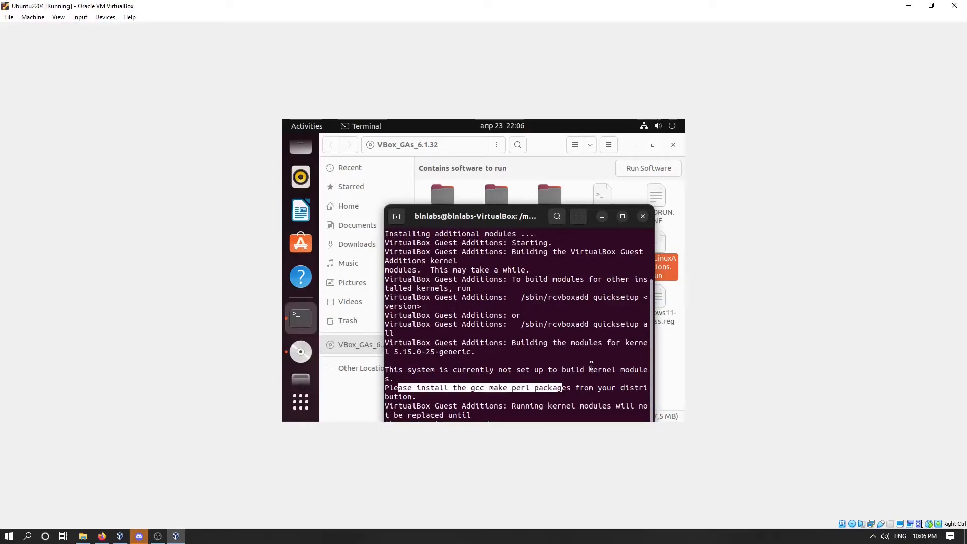
click(509, 366)
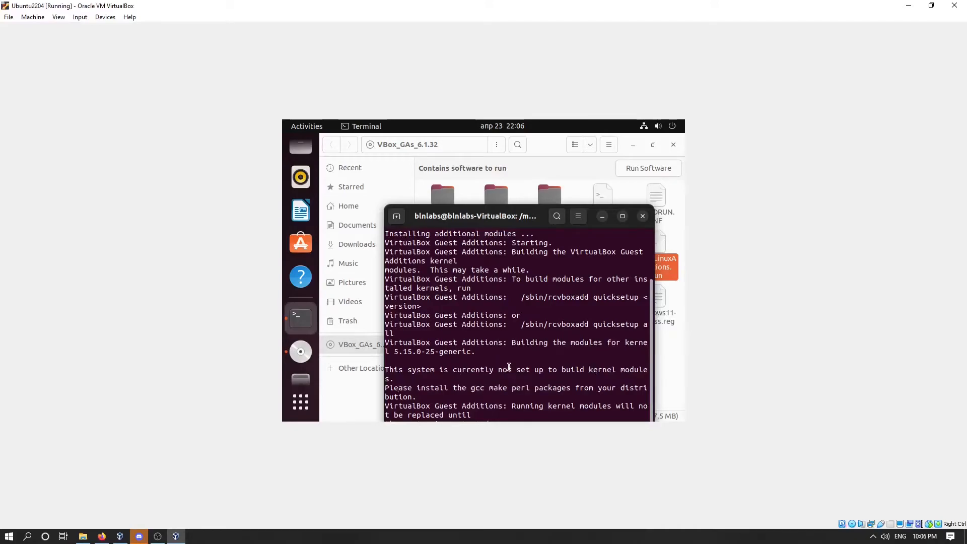
triple_click(484, 391)
click(529, 389)
drag(472, 388, 528, 388)
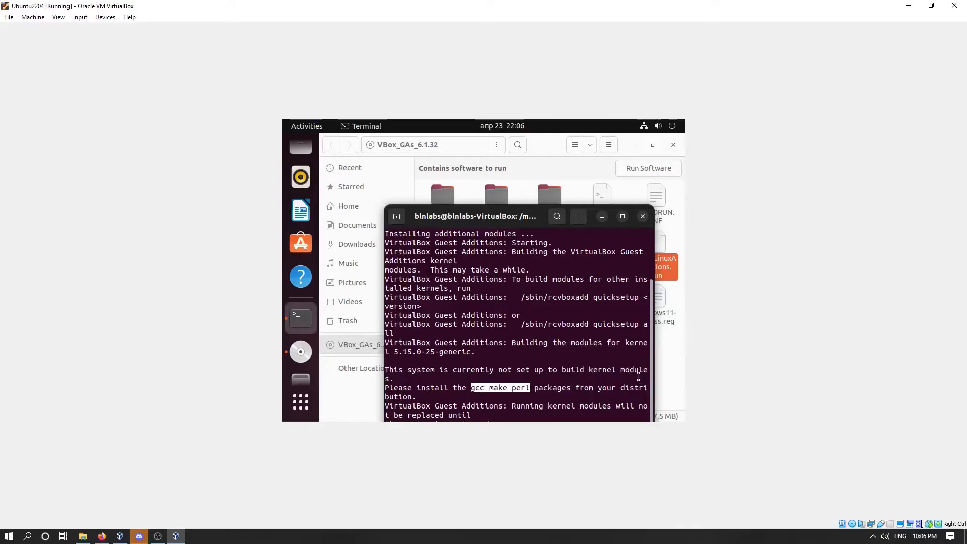
click(532, 384)
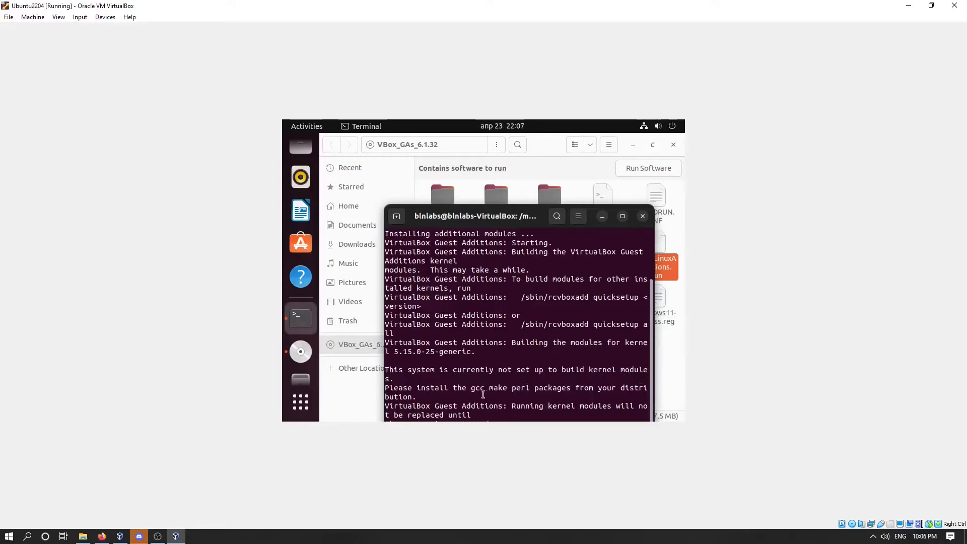
Copy the package names gcc make perl from the installer output and clear the terminal
drag(472, 389, 530, 388)
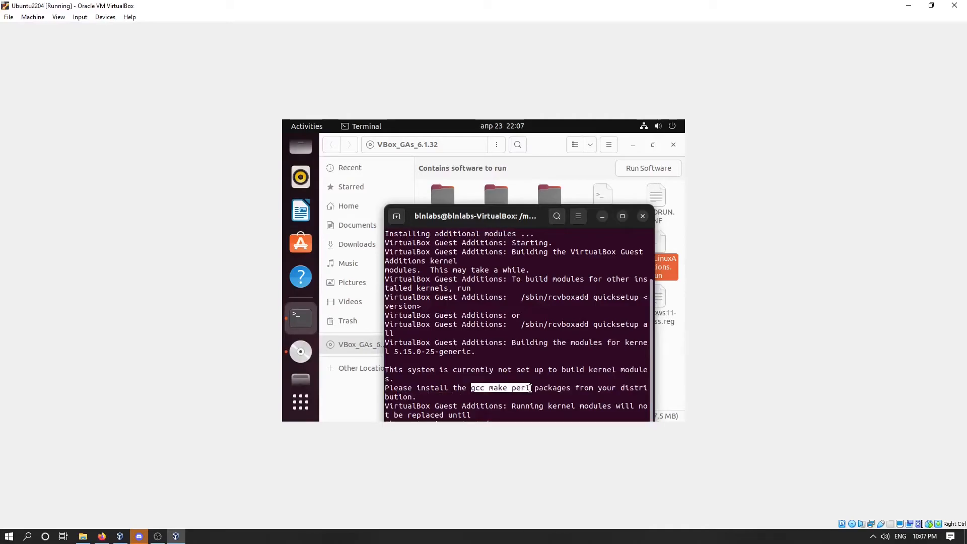
right_click(509, 395)
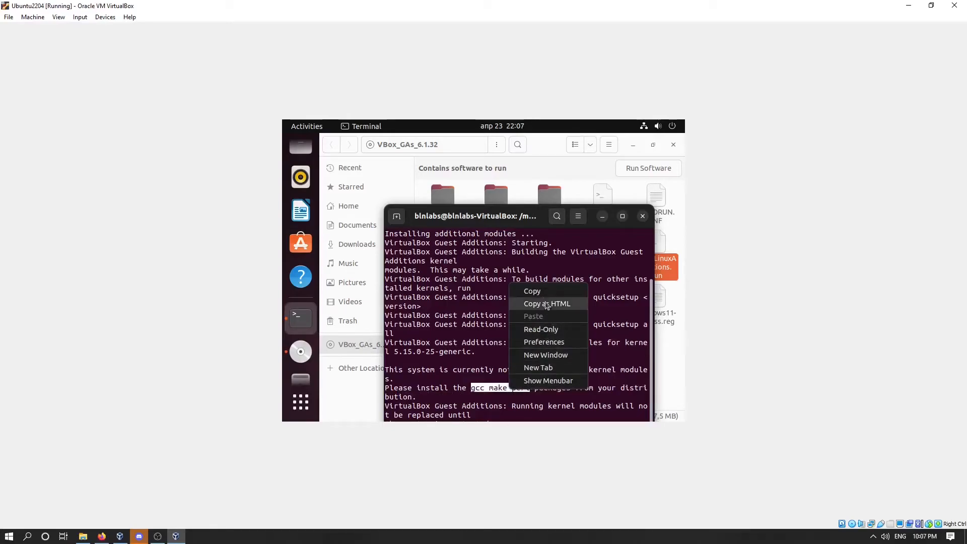
click(537, 292)
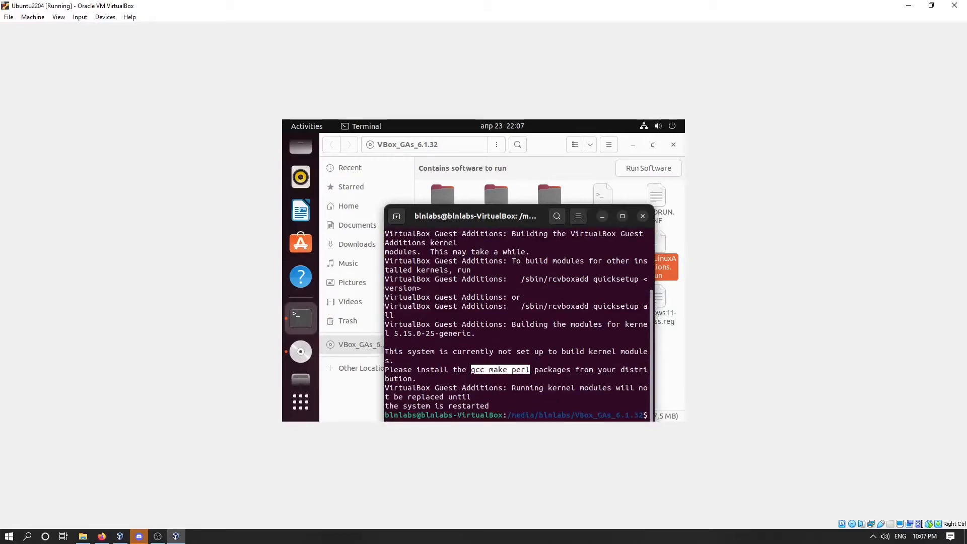
key(Return)
key(Return)
key(Return)
key(Return)
key(Return)
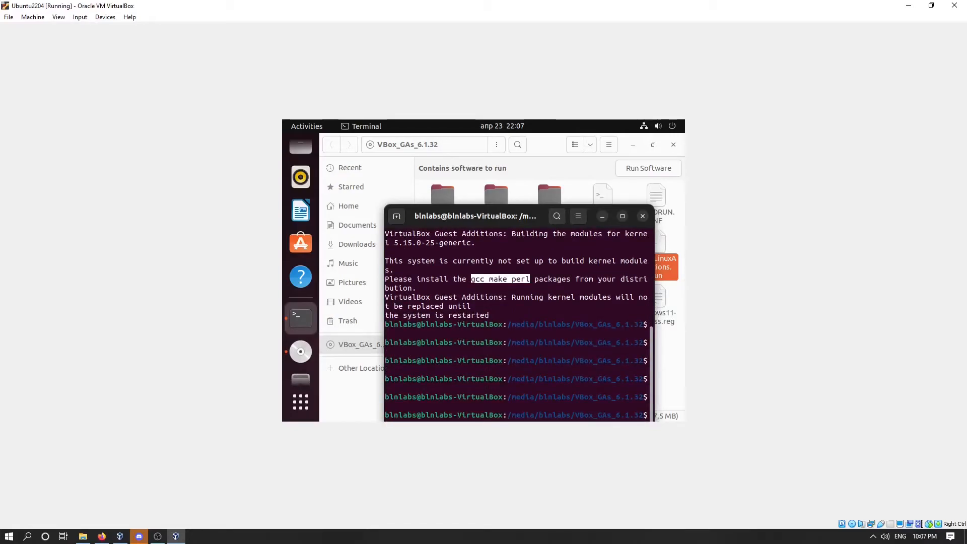
key(ctrl+l)
Install the gcc, make and perl packages with sudo apt install and confirm the installation with y
text(sudo)
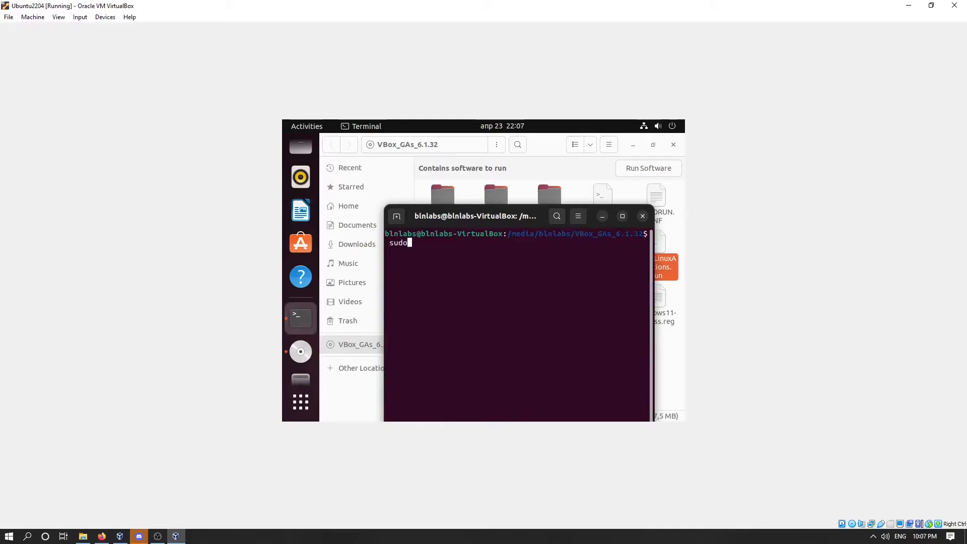
text( apt install)
right_click(496, 250)
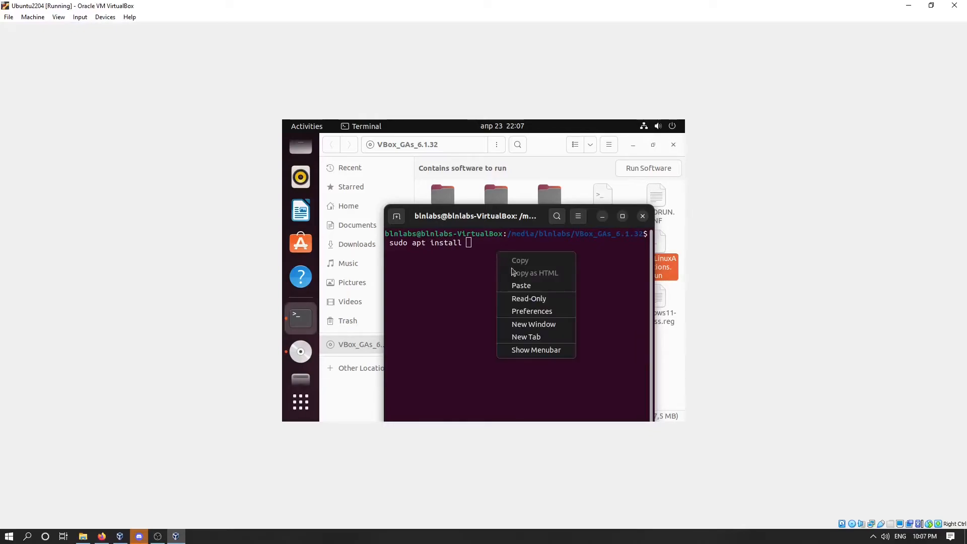
click(530, 287)
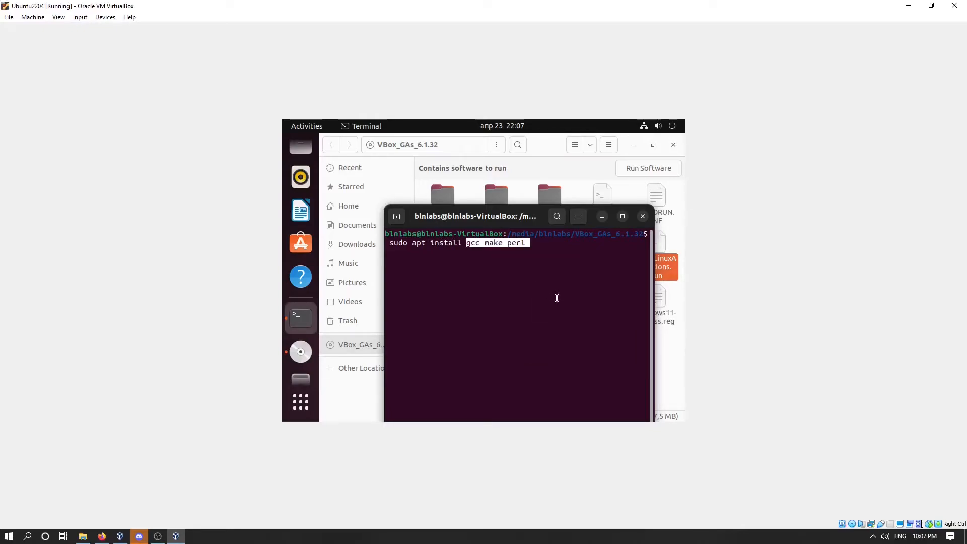
key(Return)
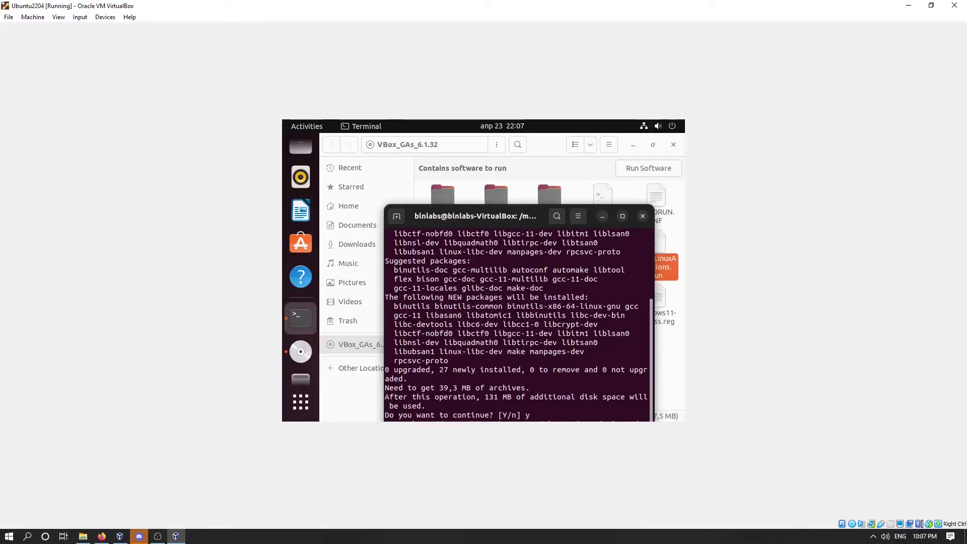
text(y)
key(Return)
drag(498, 221, 485, 164)
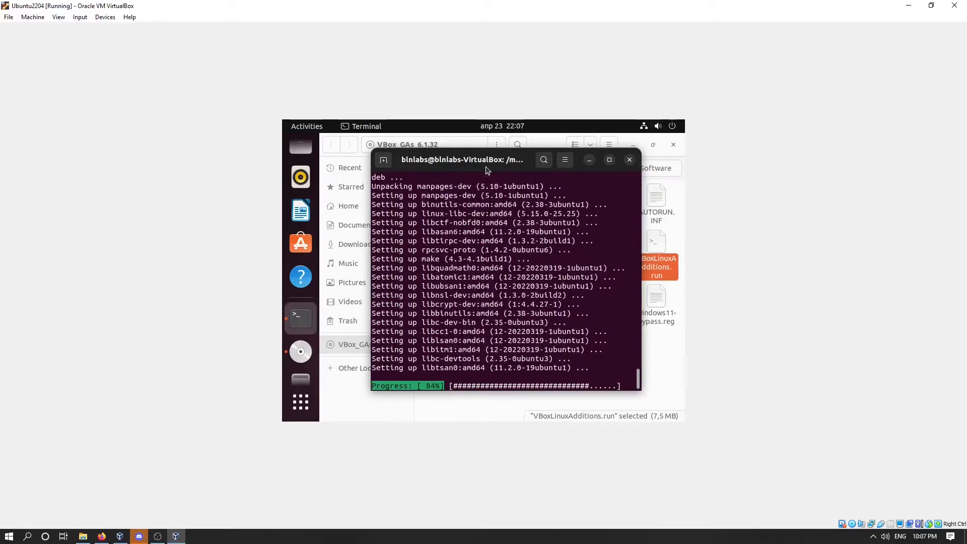
Clear the terminal and rerun the Guest Additions installer with sudo ./VBoxLinuxAdditions.run
key(Return)
key(Return)
key(Return)
key(Return)
key(Return)
text(cle)
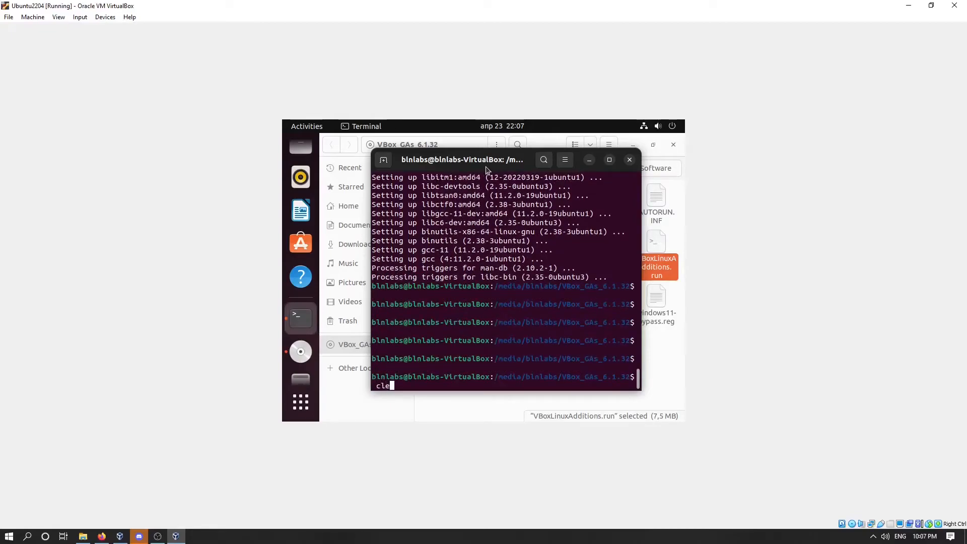
text(ar)
key(Return)
text(sudo ./VBoxLinuxAdditions.run)
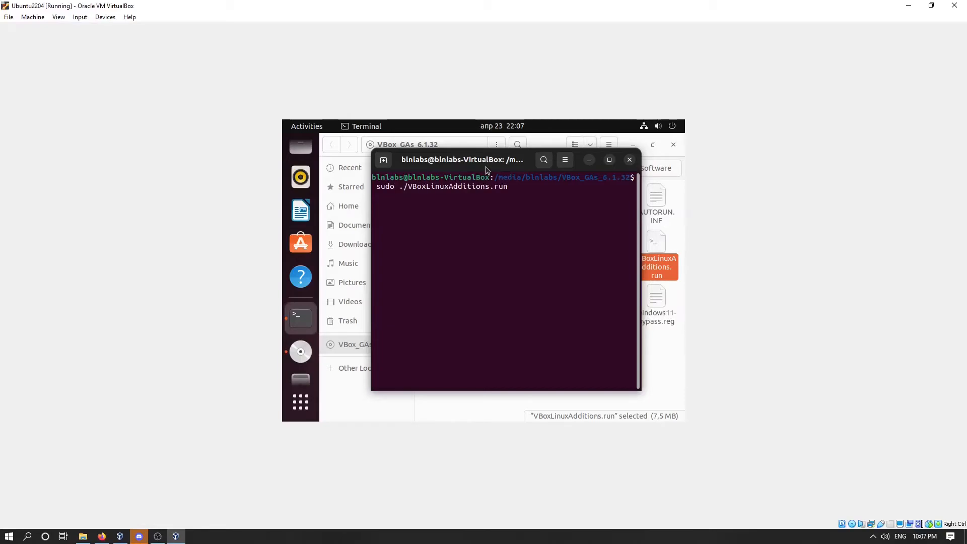
key(Return)
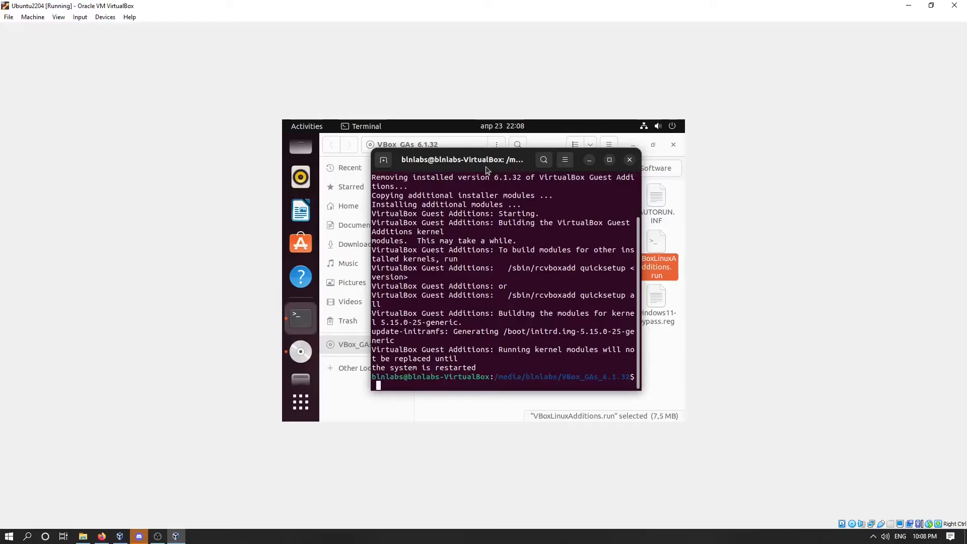
Check the last lines of the installer output and restart the virtual machine with the reboot command
drag(477, 367, 374, 292)
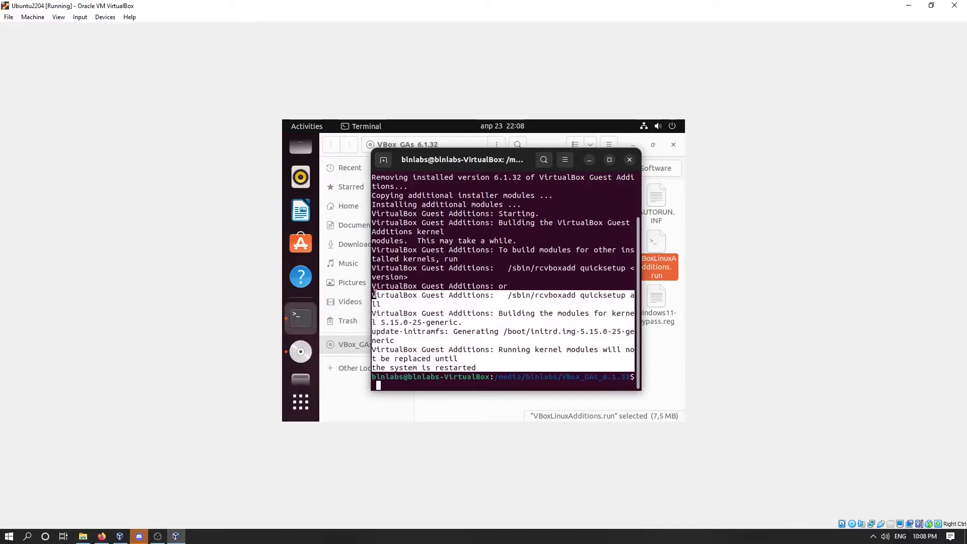
click(511, 326)
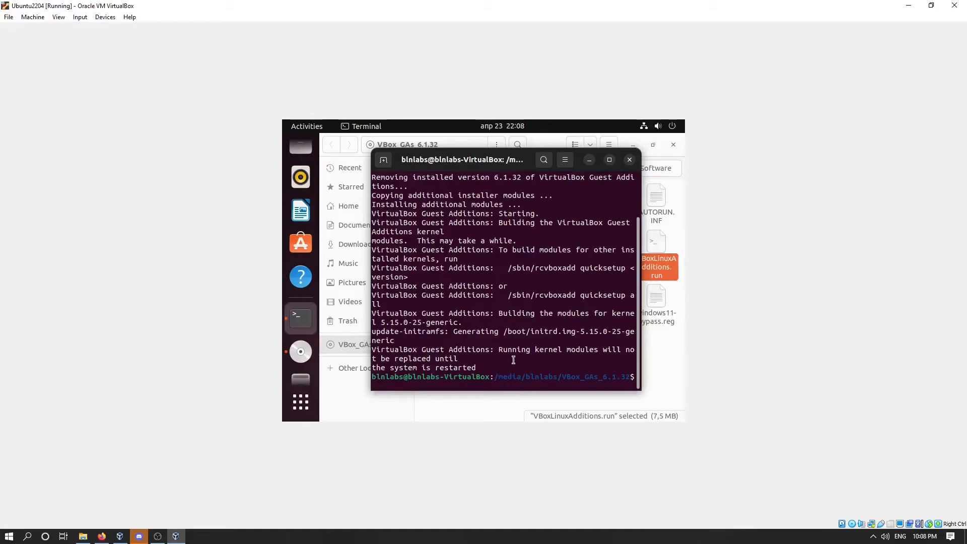
drag(377, 366, 441, 385)
click(421, 386)
text(reboot)
key(Return)
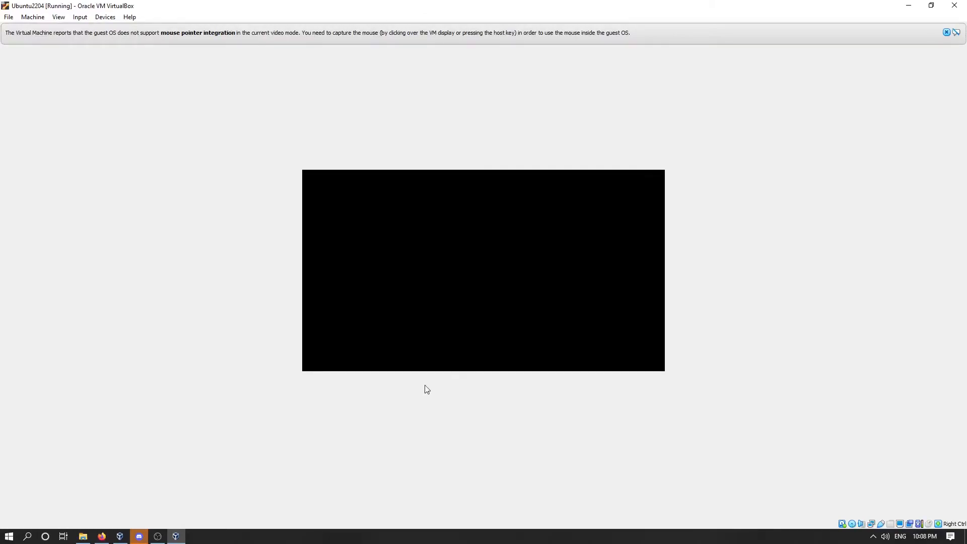
Log in to Ubuntu with the account password and dismiss the mouse pointer integration message
text(********)
key(Return)
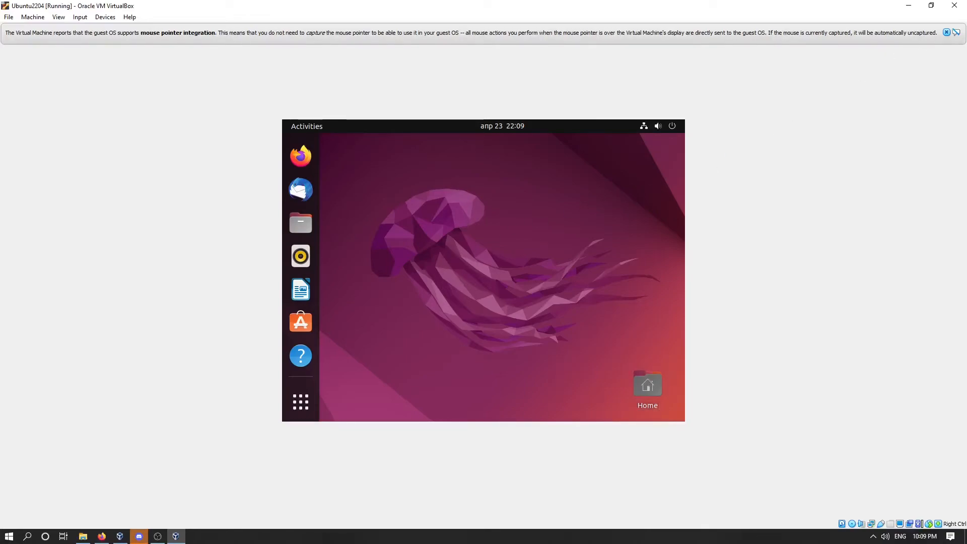
click(945, 32)
Resize the virtual machine window to test the guest display scaling and maximize it again
drag(522, 9, 517, 78)
drag(189, 67, 302, 124)
double_click(435, 132)
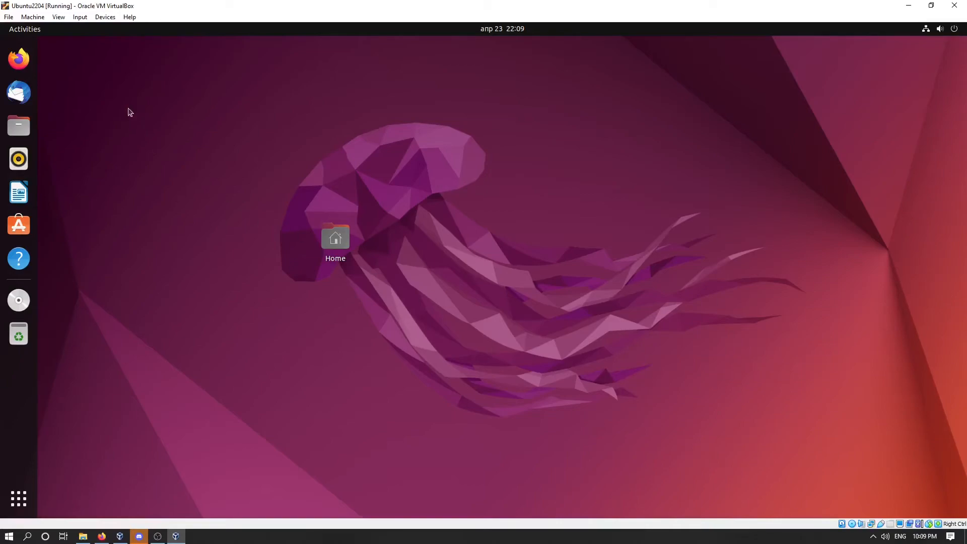
Switch the virtual machine to full-screen mode and accept the information message
click(59, 17)
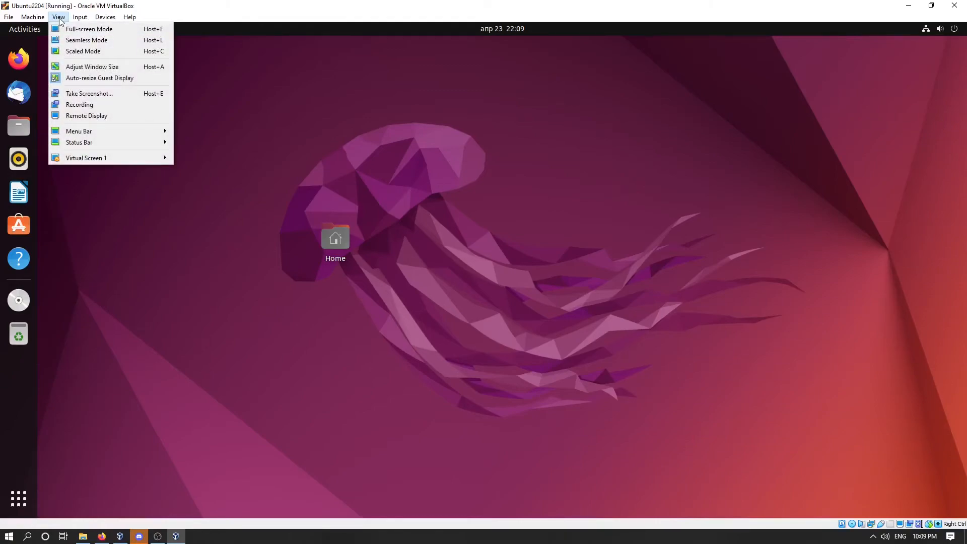
click(73, 30)
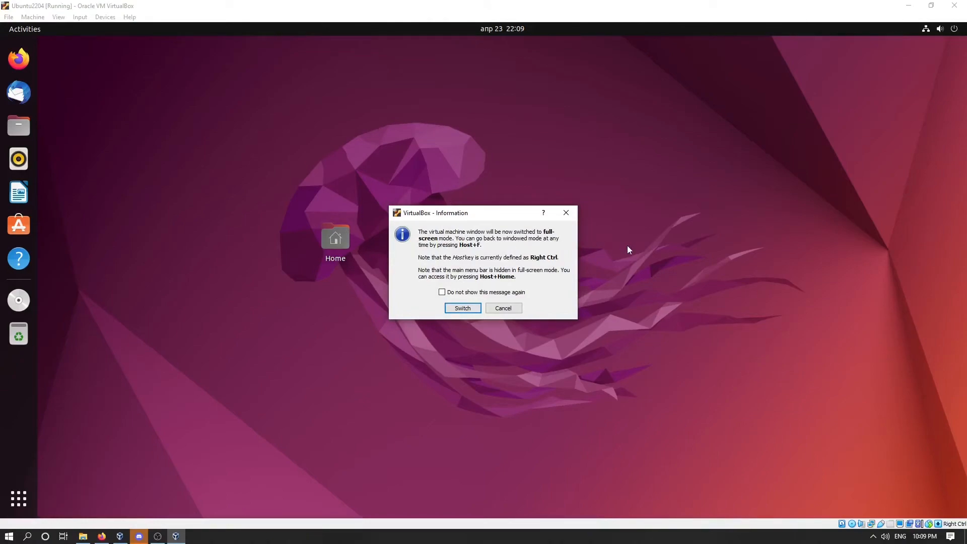
click(462, 308)
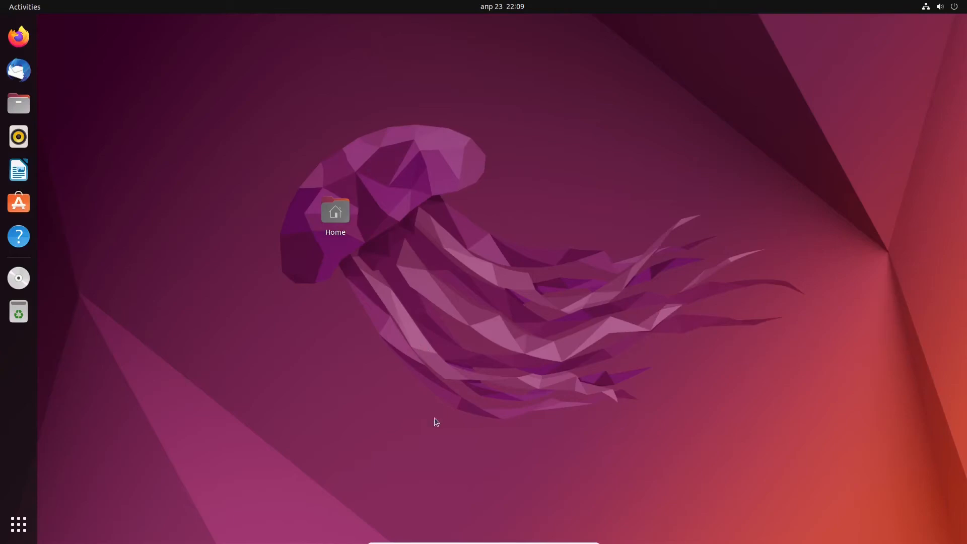
Move the Home folder icon to the upper-left corner of the Ubuntu desktop and deselect it
mouse_move(465, 543)
drag(328, 216, 71, 40)
click(239, 213)
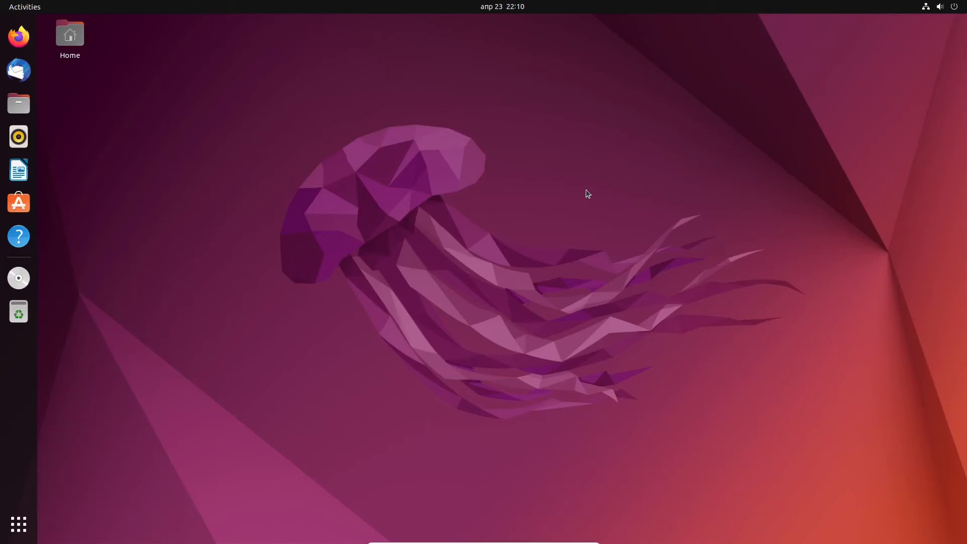
Try moving a new terminal window around the full-screen desktop, and close it
key(ctrl+alt+t)
drag(237, 31, 533, 169)
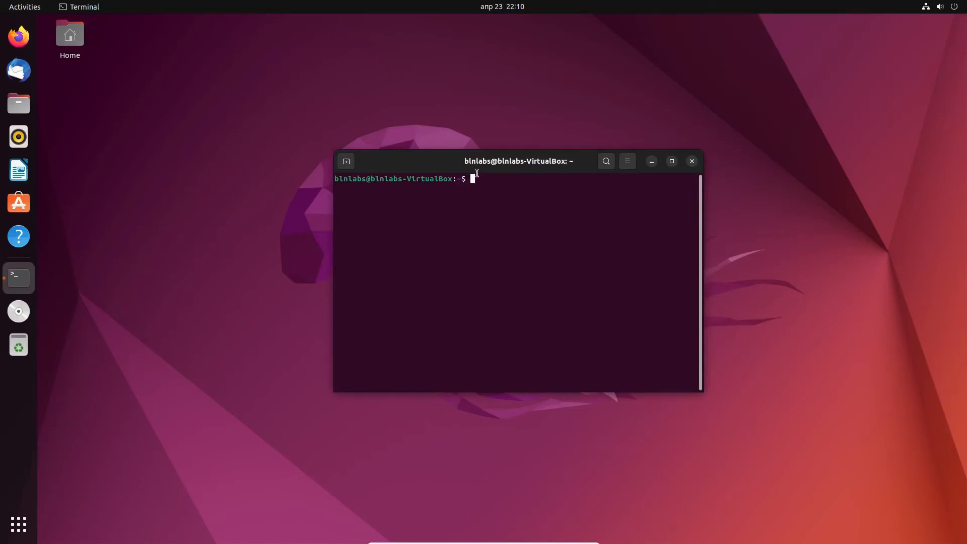
drag(439, 162, 409, 168)
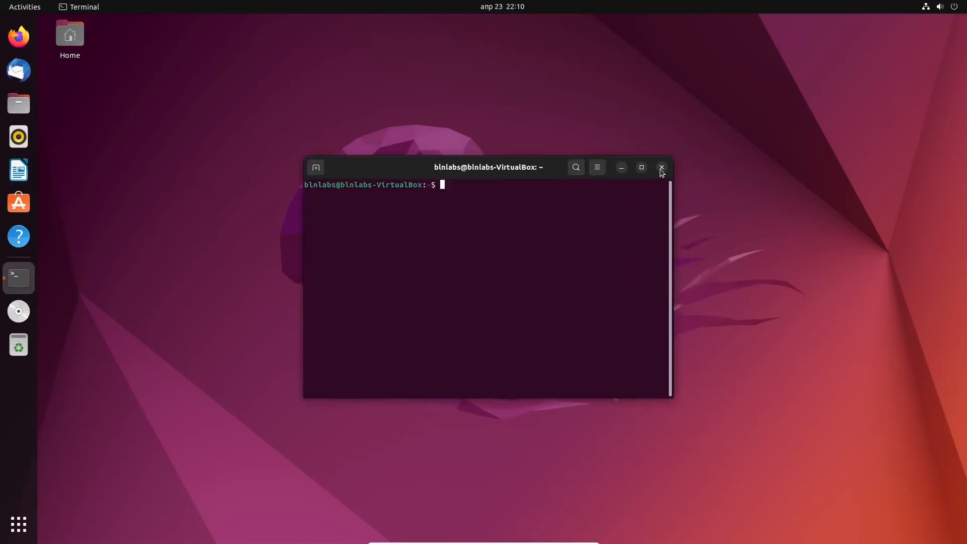
click(661, 168)
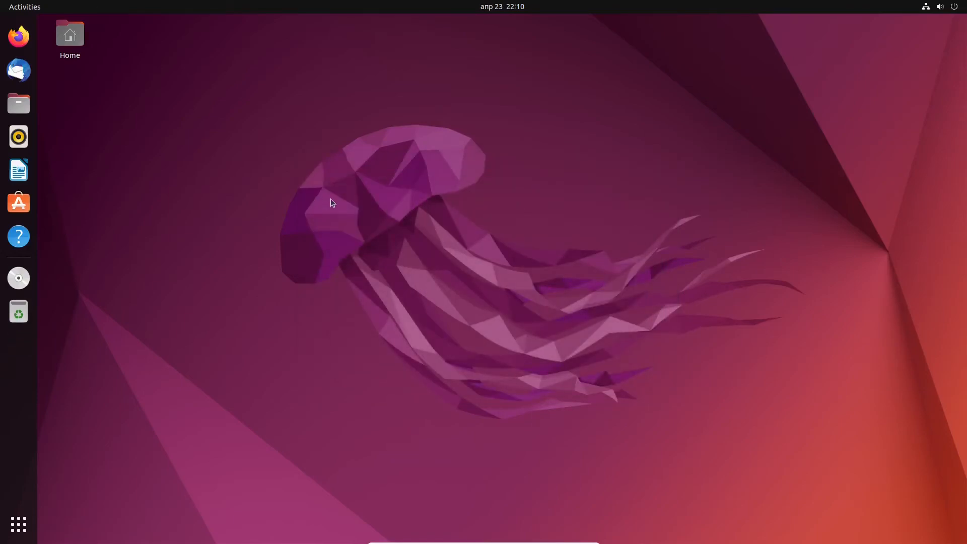
Open a terminal near the middle of the desktop and try to run htop
key(ctrl+alt+t)
drag(200, 28, 507, 165)
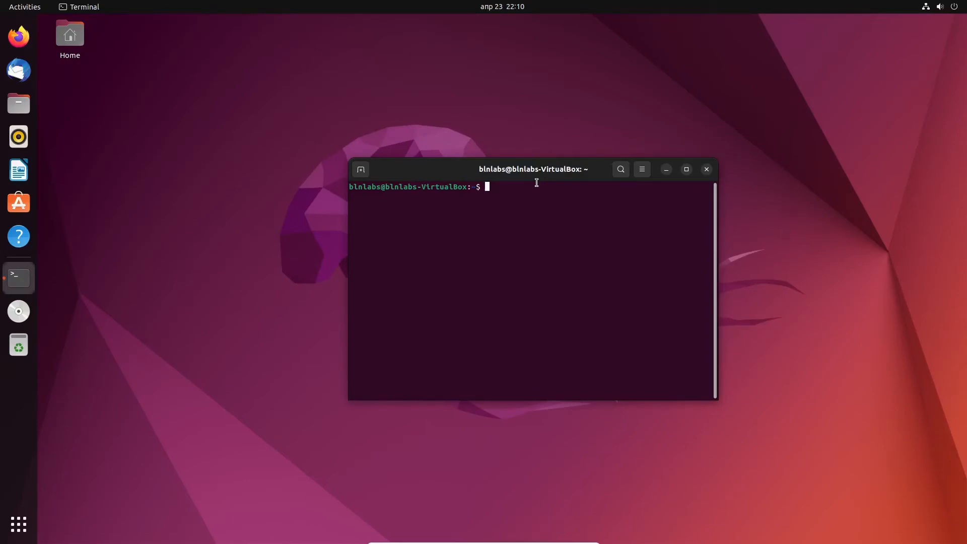
text(htop)
key(Return)
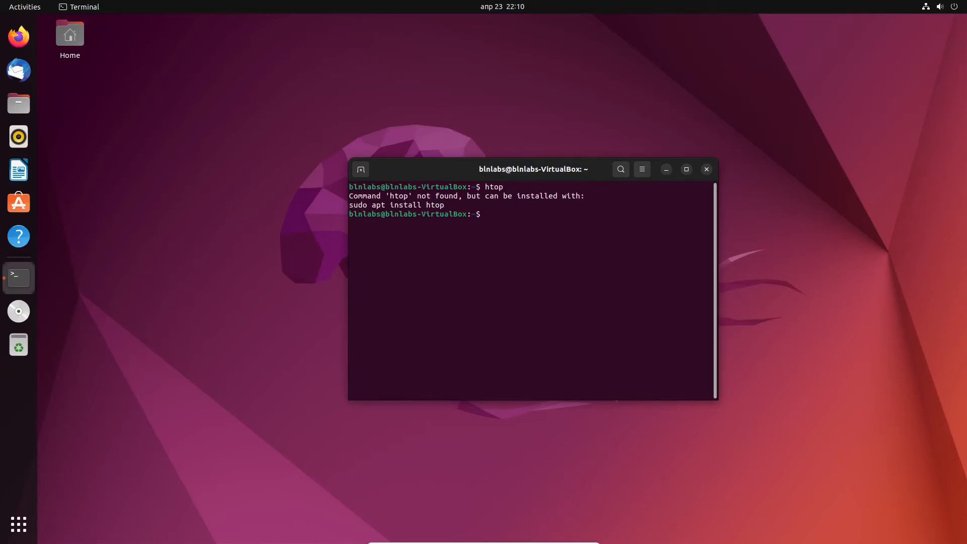
Install htop with the suggested command sudo apt install htop, authorizing it with the account password
drag(444, 205, 346, 203)
key(ctrl+c)
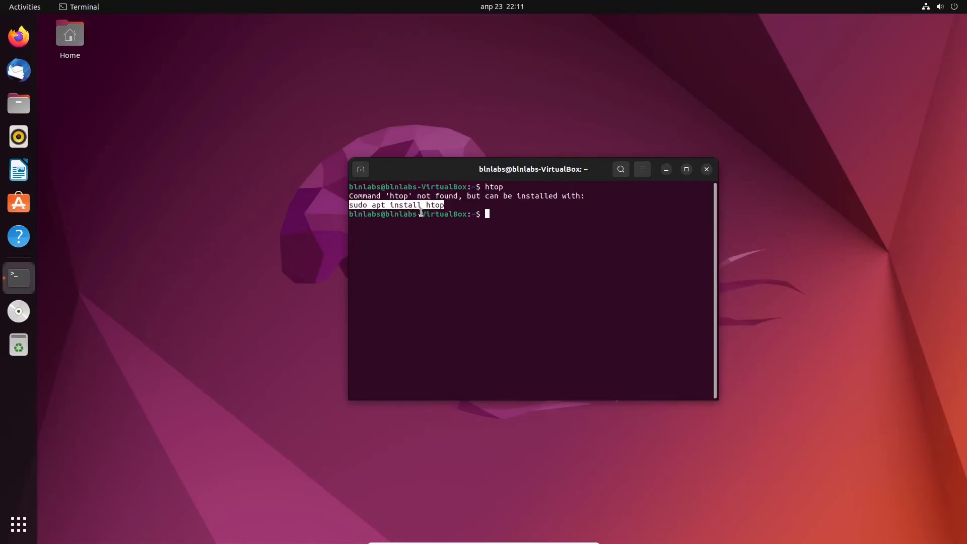
click(449, 201)
triple_click(437, 205)
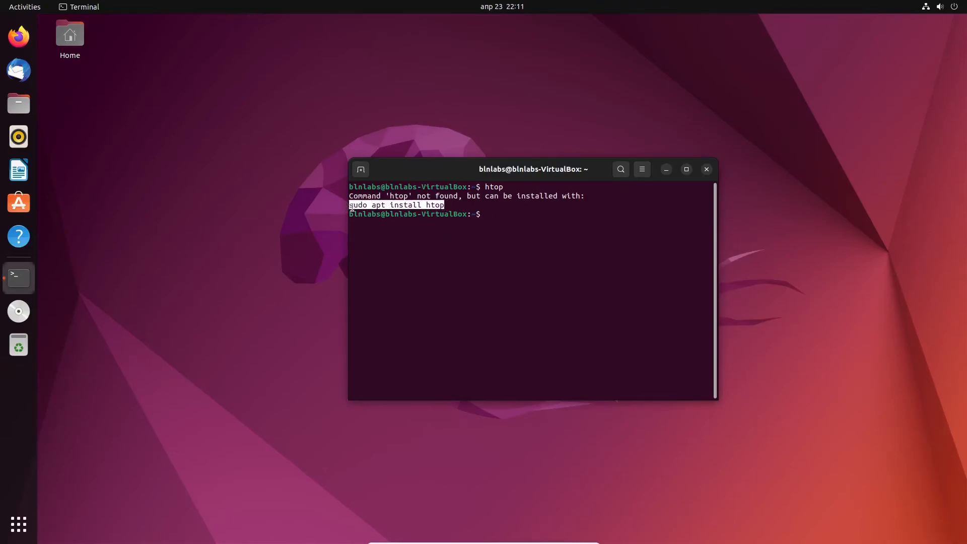
middle_click(501, 248)
key(Return)
key(Return)
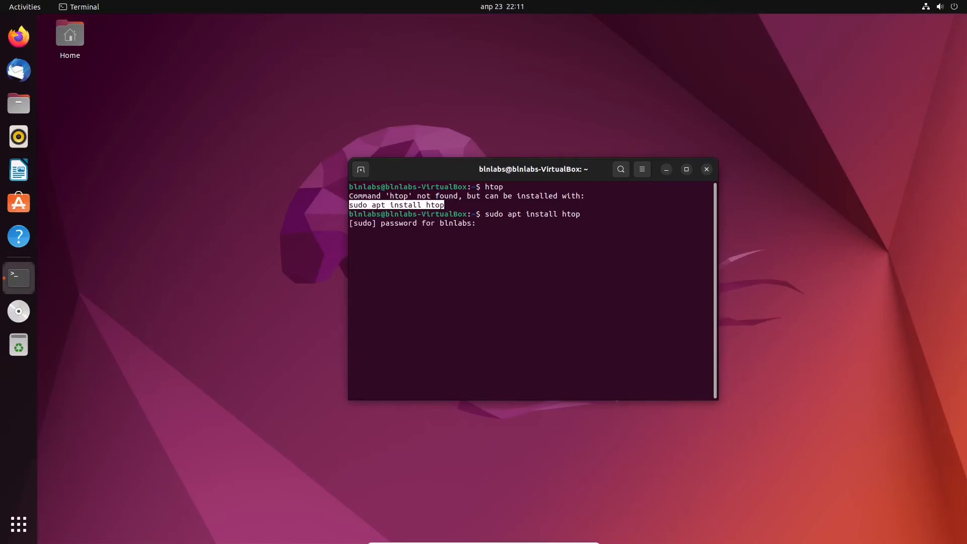
key(Return)
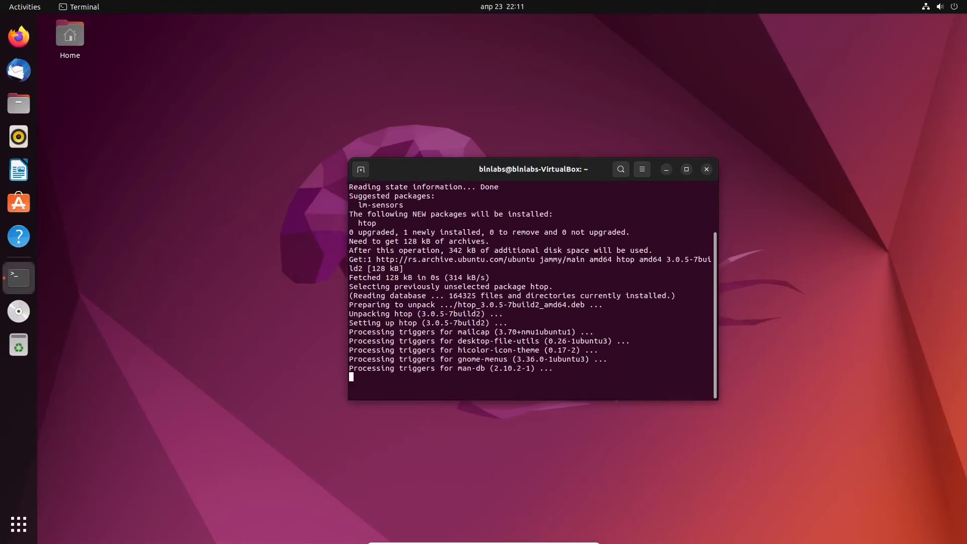
Clear the terminal and launch htop to view the system's processor and memory usage
key(Return)
key(Return)
key(Return)
text(clear)
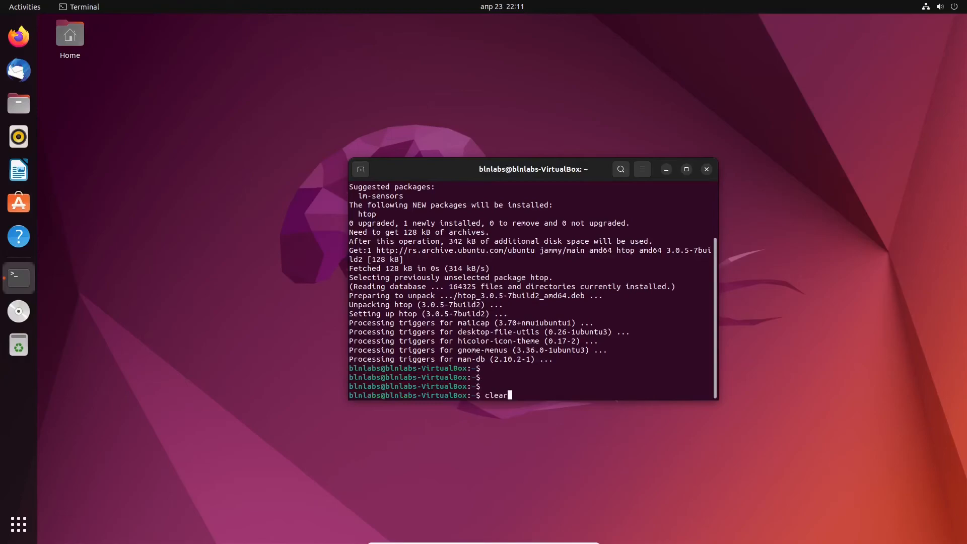
key(Return)
text(htop)
key(Return)
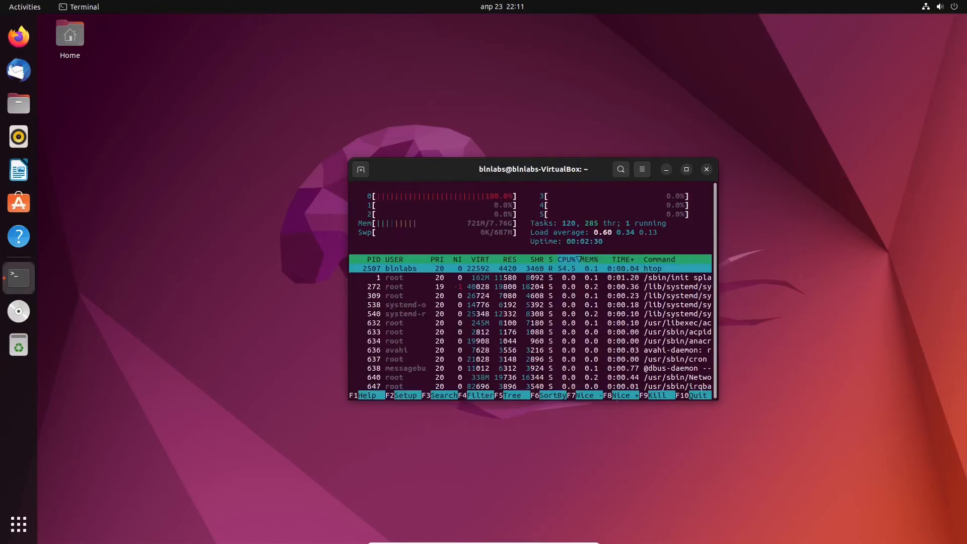
Reposition the terminal running htop, and close it, ending its running process
drag(532, 163, 447, 124)
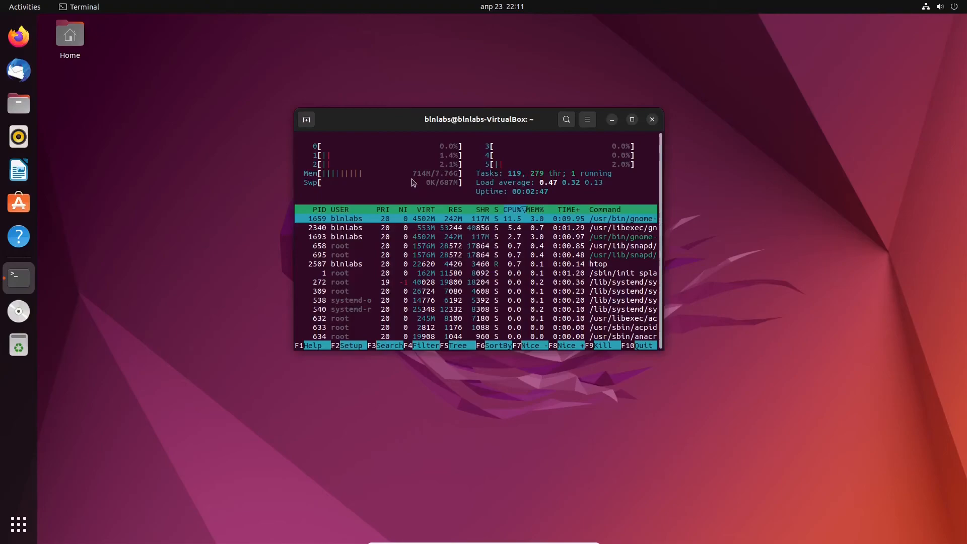
drag(505, 123, 544, 132)
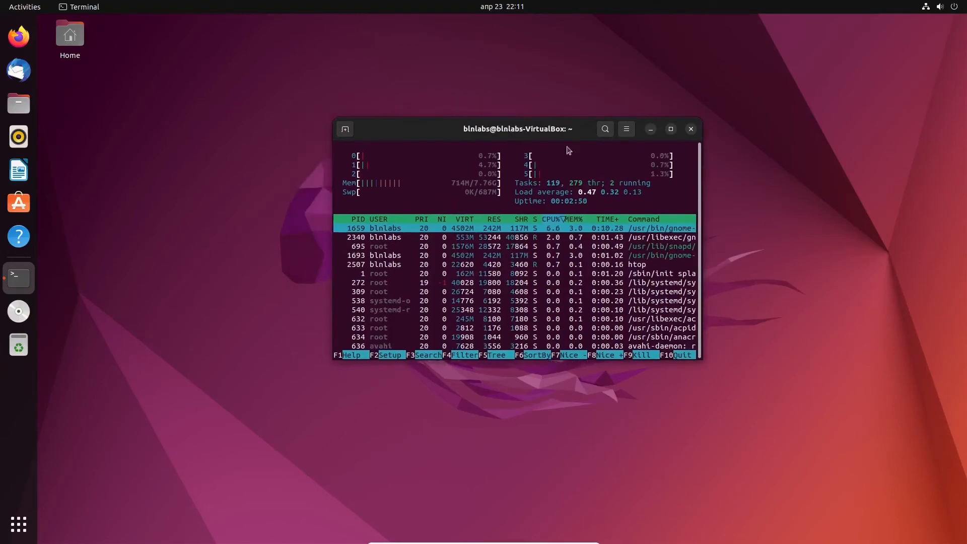
click(689, 130)
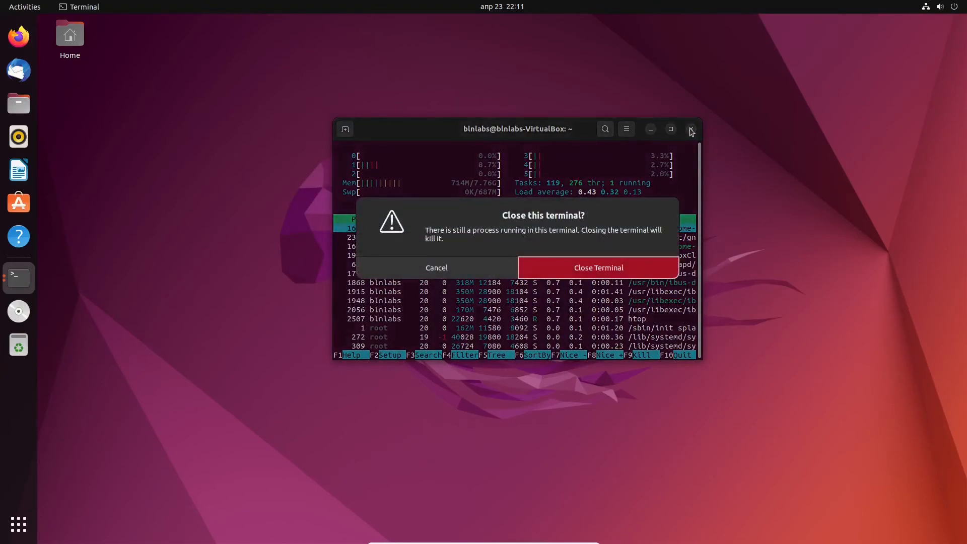
click(596, 275)
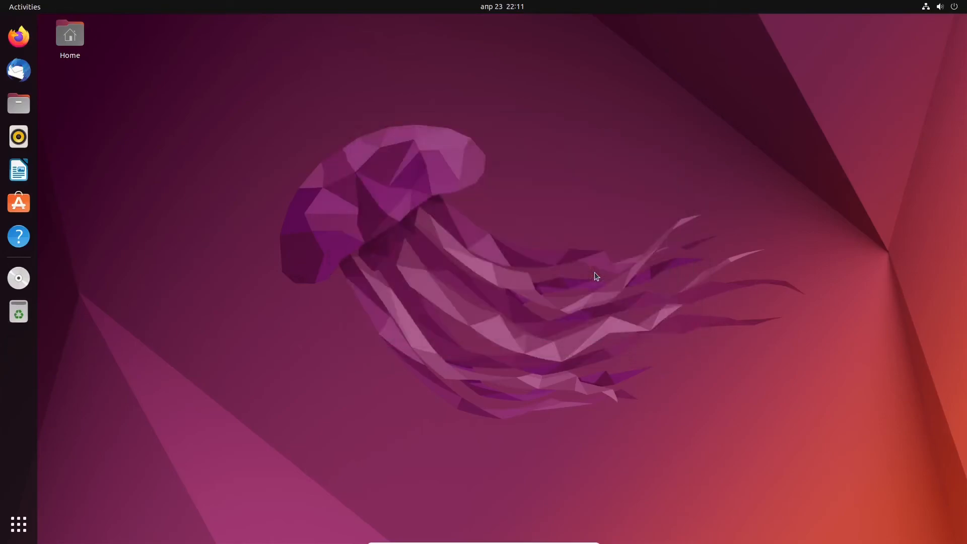
Open a new terminal and install both packages with sudo apt install screenfetch neofetch, entering the account password and accepting the installation
key(ctrl+alt+t)
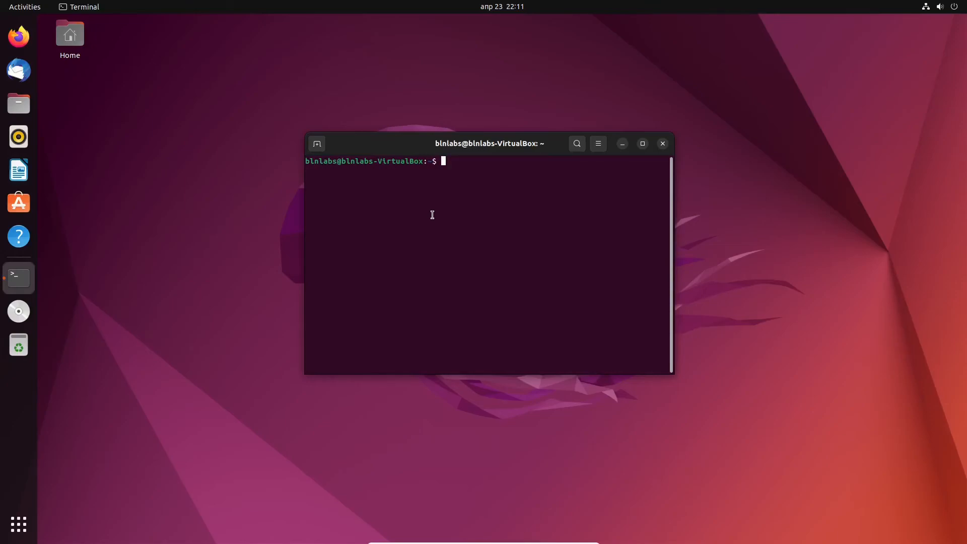
text(sudo apt ins)
key(BackSpace)
key(BackSpace)
text(nist)
key(BackSpace)
key(BackSpace)
key(BackSpace)
text(stall screenfe)
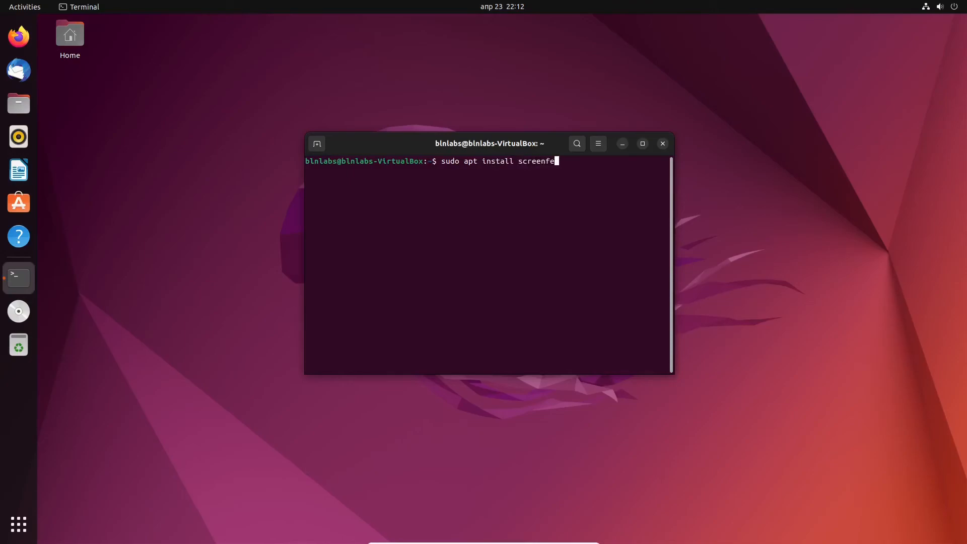
text(tch neofetch)
key(Return)
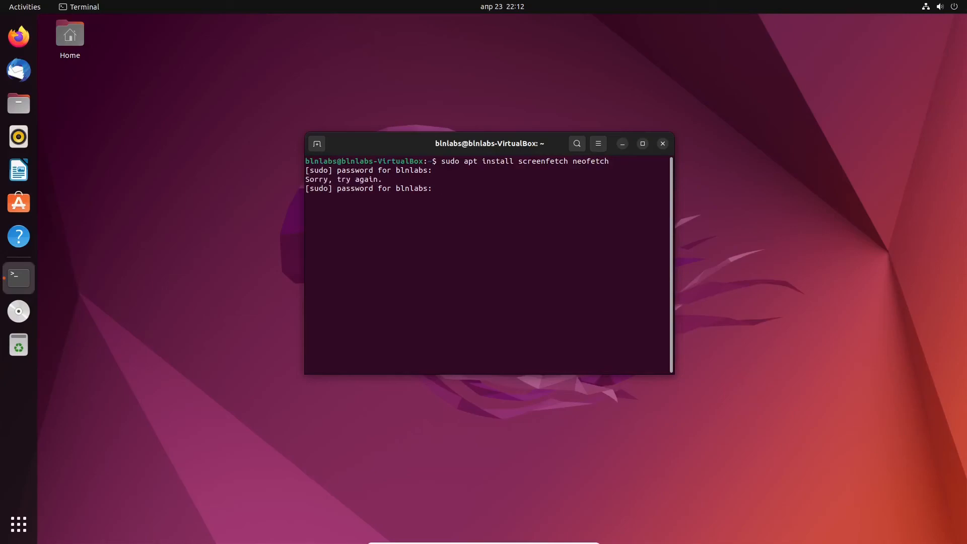
key(Return)
key(Return)
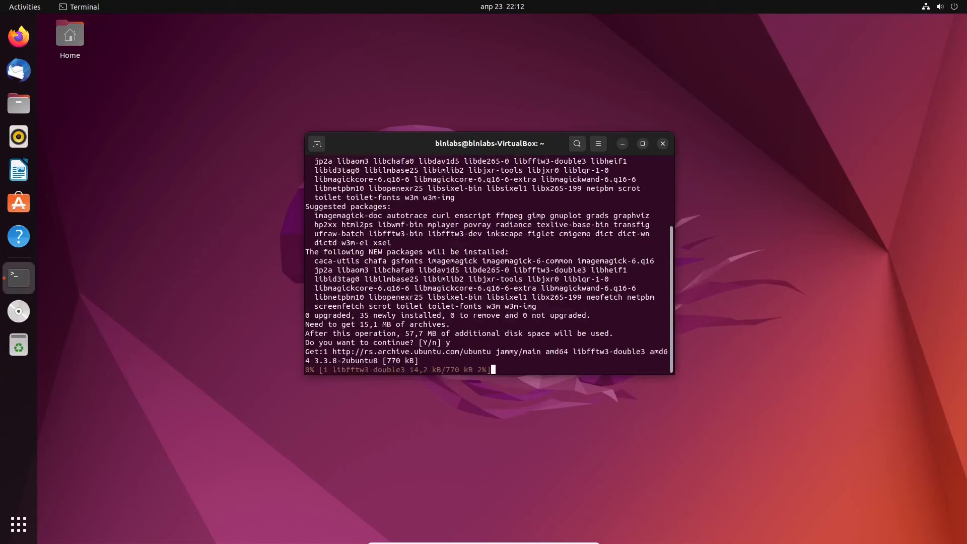
Open a second terminal, place it beside the first one, and run screenfetch in it
drag(440, 149, 265, 137)
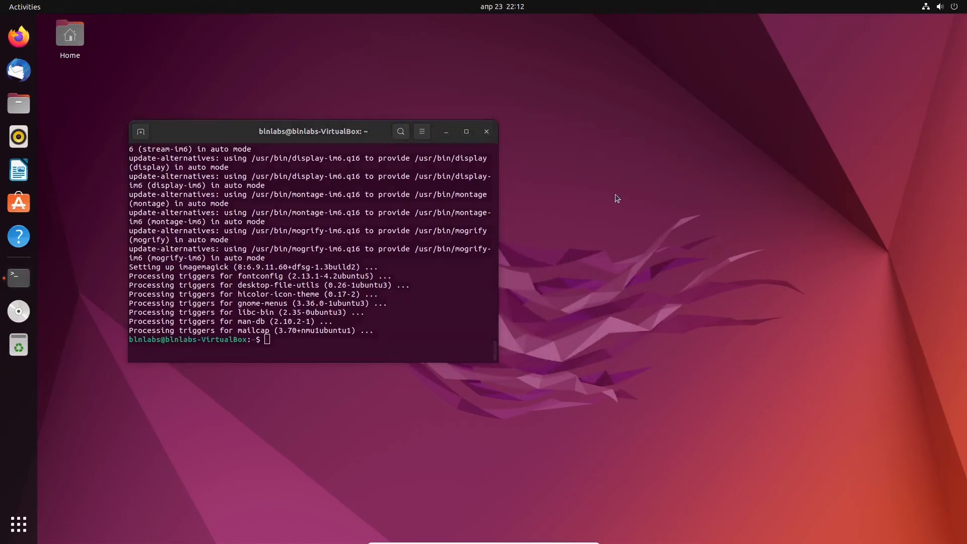
key(ctrl+alt+t)
drag(214, 22, 660, 131)
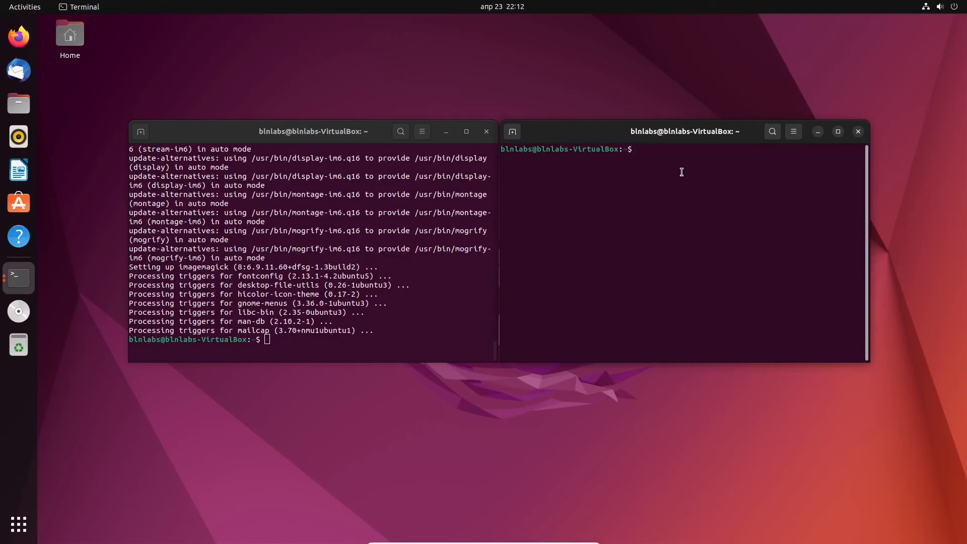
text(screenfetch)
key(Return)
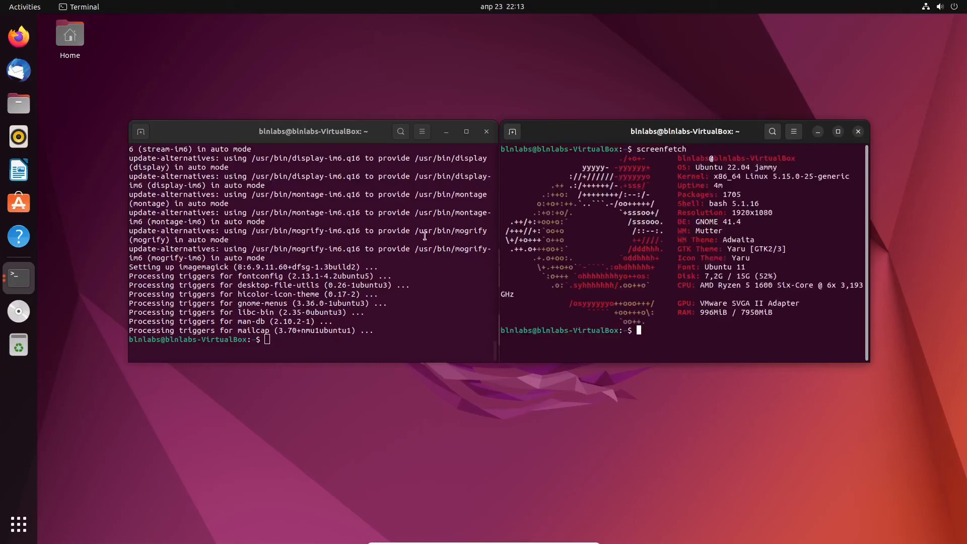
Clear the terminal holding the installation output and run neofetch in it
click(432, 275)
text(clea)
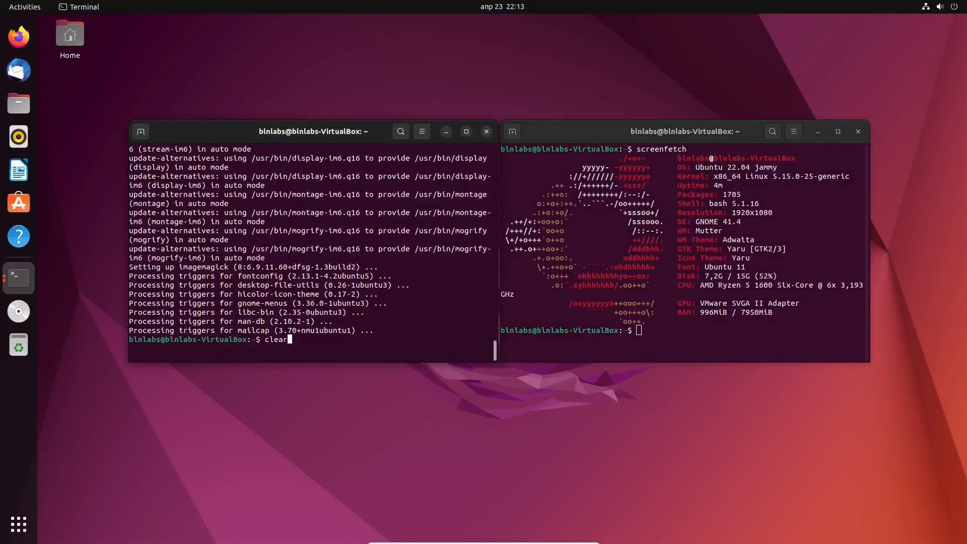
text(r)
key(Return)
text(neofetch)
key(Return)
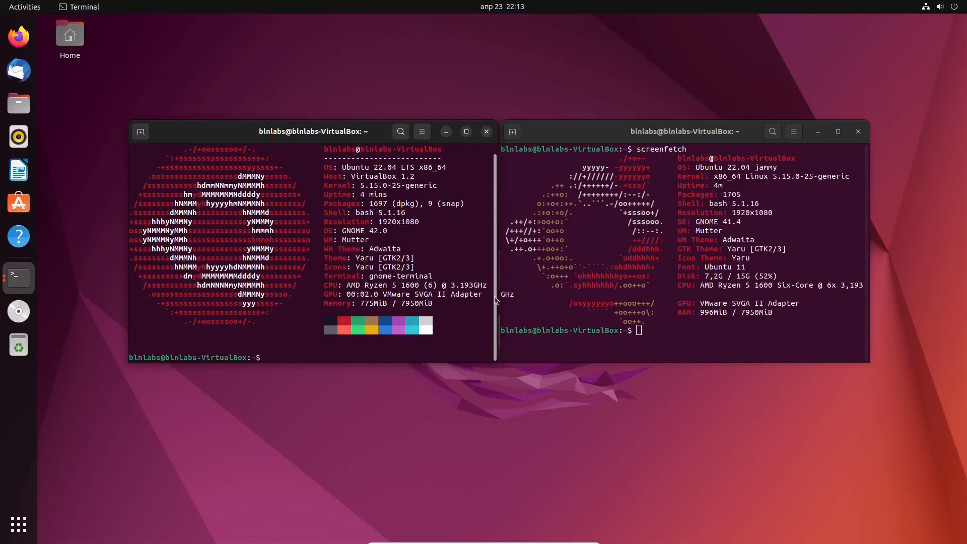
Highlight the screenfetch output for comparison, and close the neofetch terminal
drag(617, 186, 727, 303)
click(691, 333)
drag(767, 335, 564, 178)
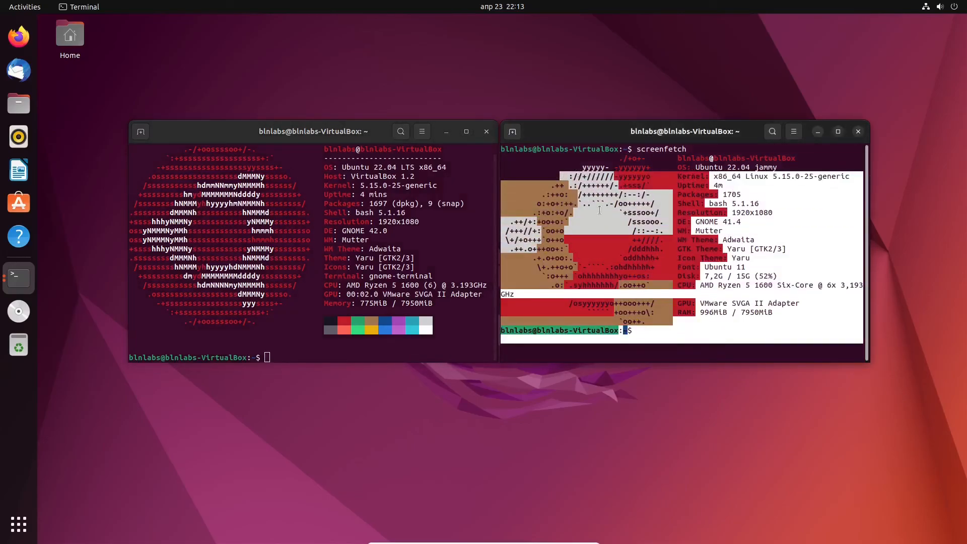
click(486, 132)
click(606, 291)
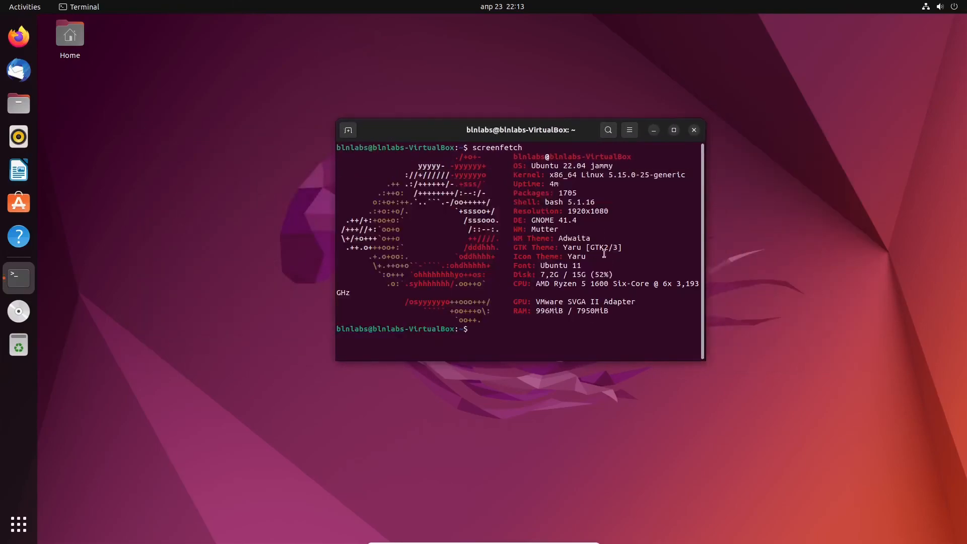
Examine the screenfetch system summary, highlighting its lines and the screenfetch command above them
drag(638, 319, 405, 166)
click(487, 154)
double_click(488, 147)
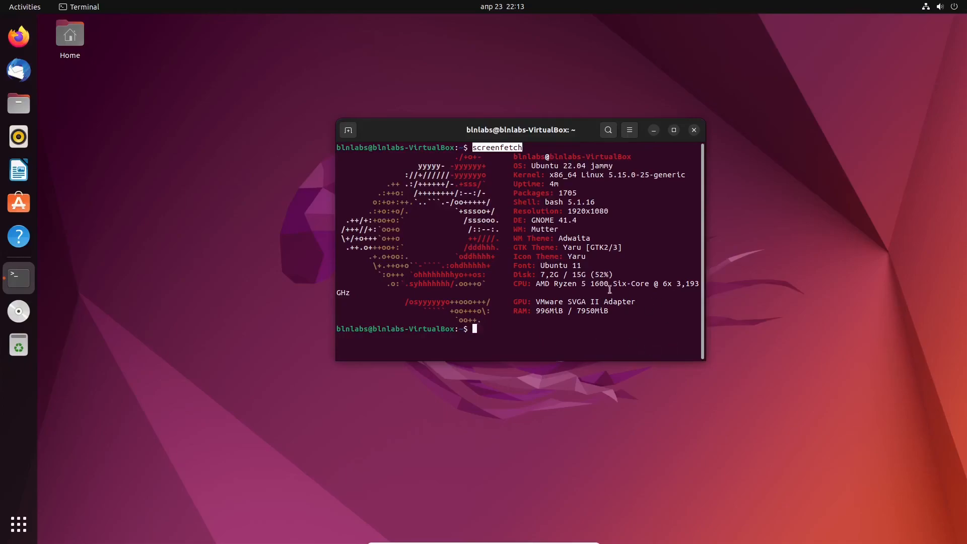
click(535, 334)
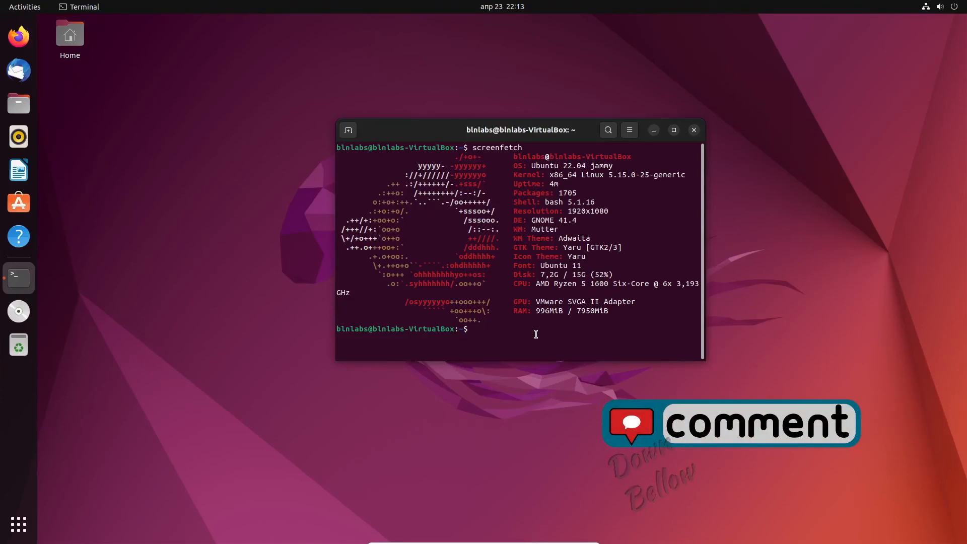
Open the shell startup file with sudo gedit .bashrc, authorizing it with the account password
text(su)
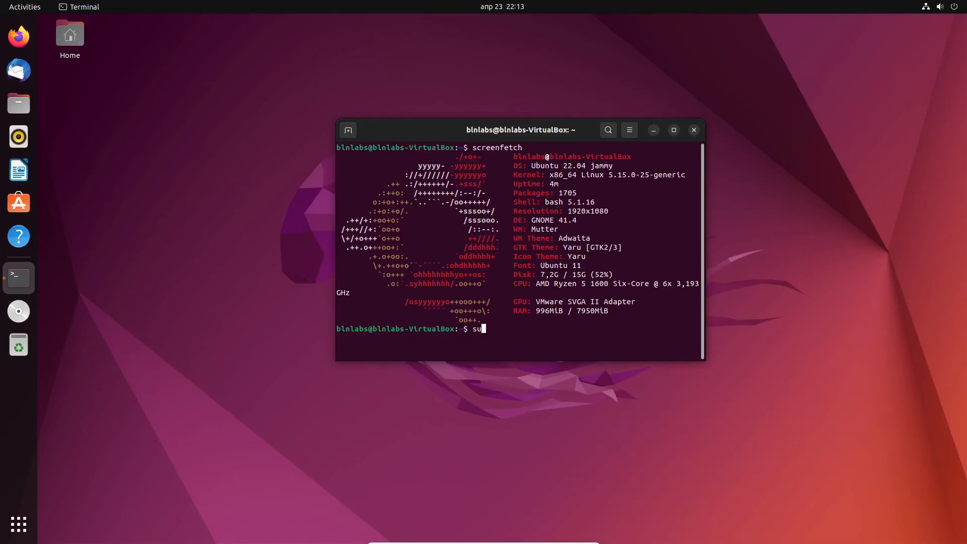
text(do gd)
key(BackSpace)
text(edit .bashrc)
key(Return)
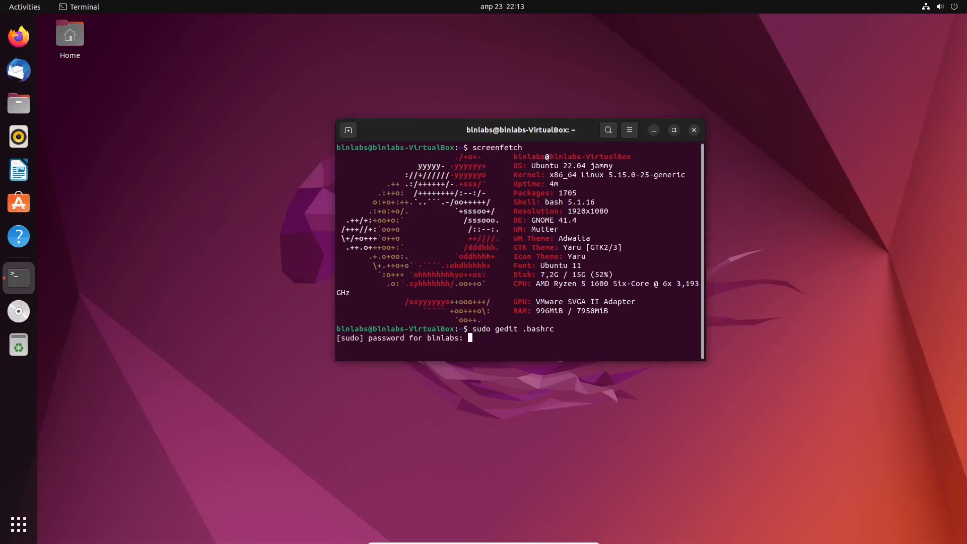
key(Return)
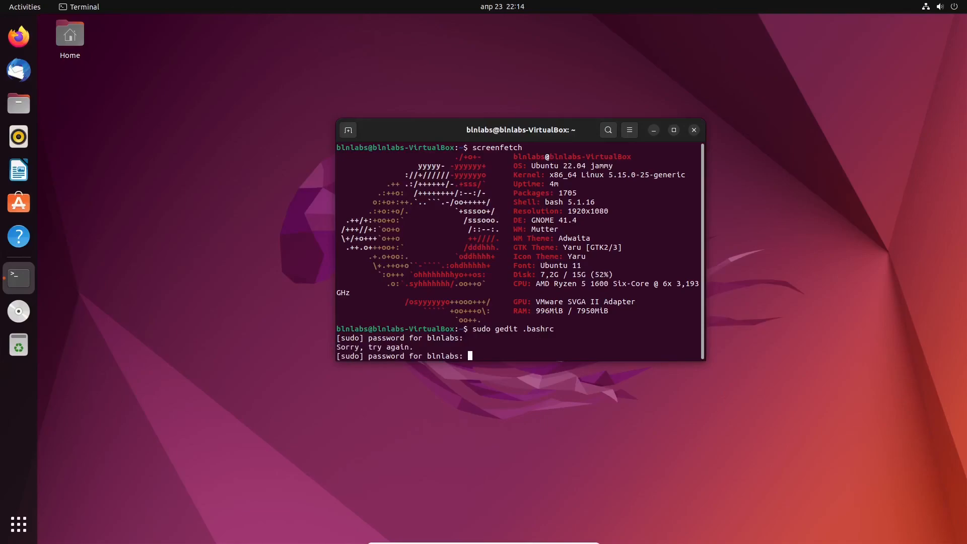
key(Return)
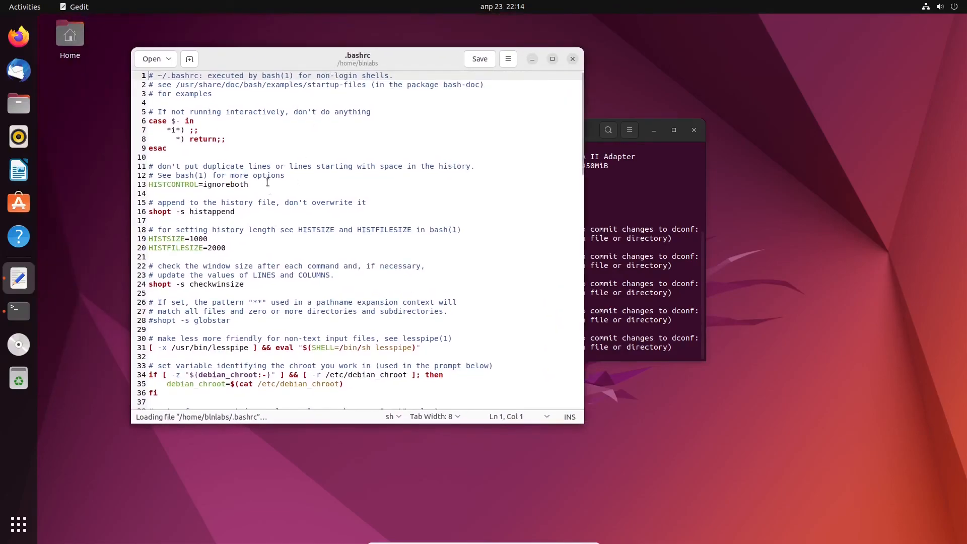
Add screenfetch on a new line at the end of .bashrc, save the file and close the editor
scroll(258, 172, down, 5)
scroll(258, 172, down, 10)
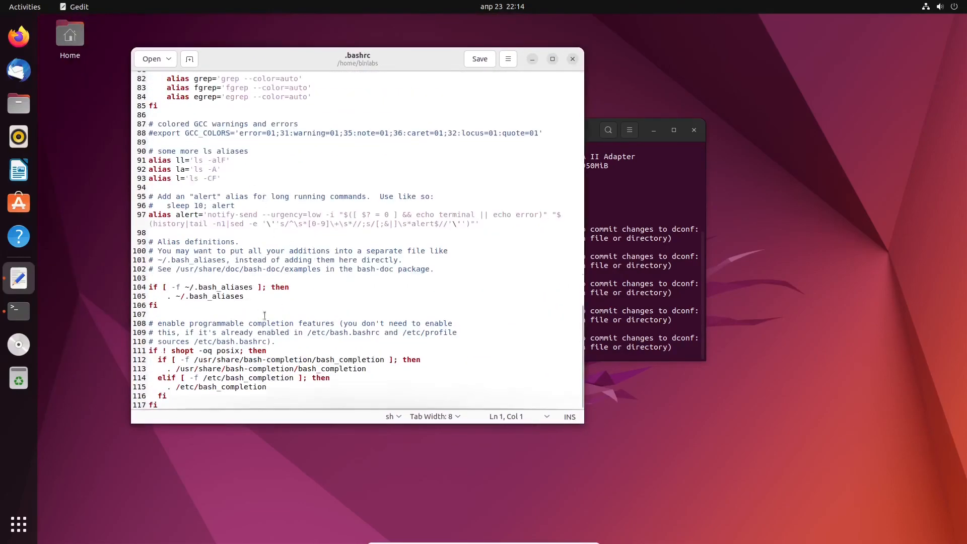
scroll(328, 261, up, 3)
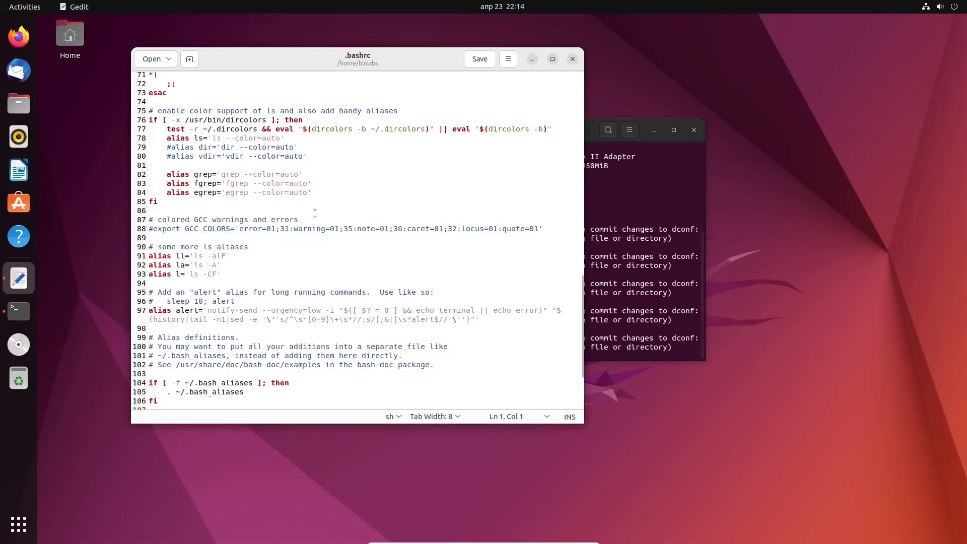
scroll(302, 216, up, 10)
scroll(291, 216, down, 12)
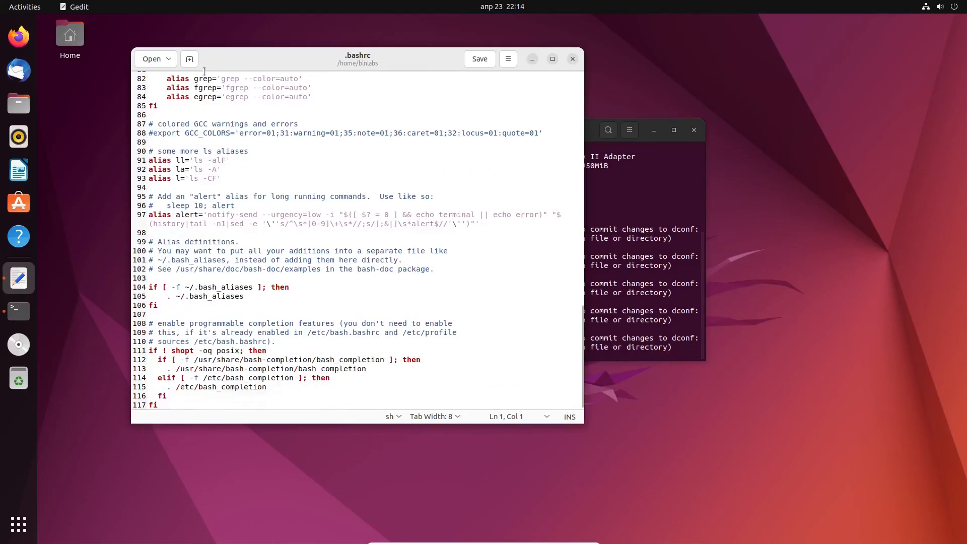
click(170, 405)
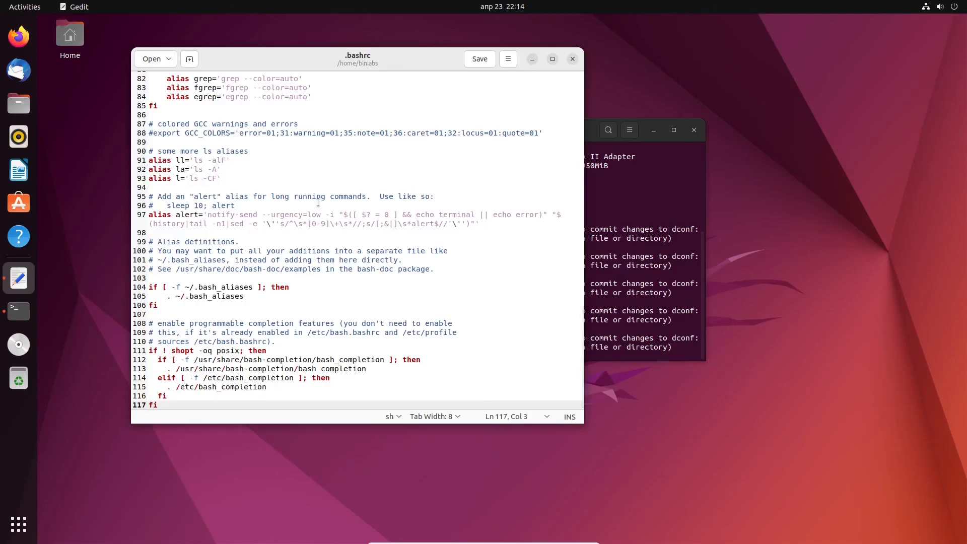
key(Return)
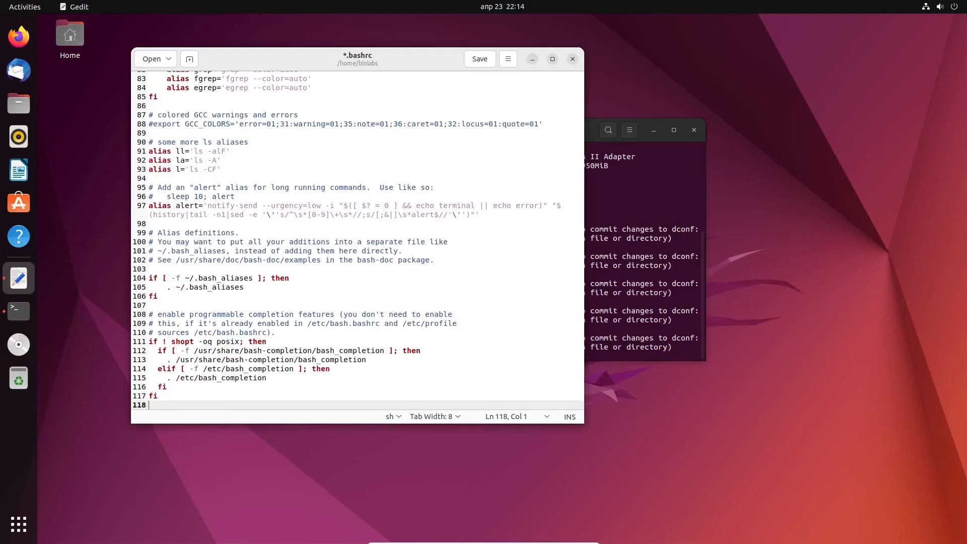
text(screenfetch)
key(ctrl+s)
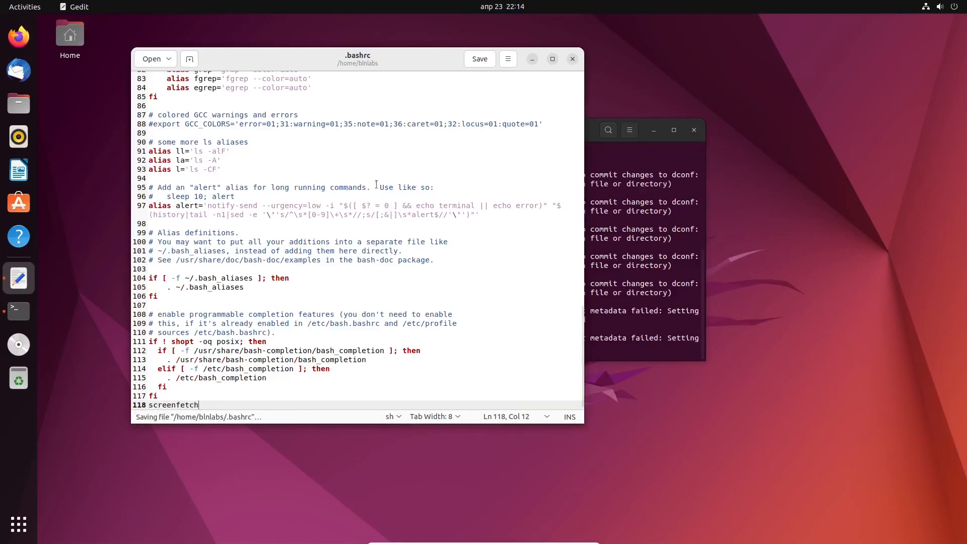
click(573, 59)
Clear and close the terminal, and open a new one near the middle of the desktop to check the automatic screenfetch start
text(clea)
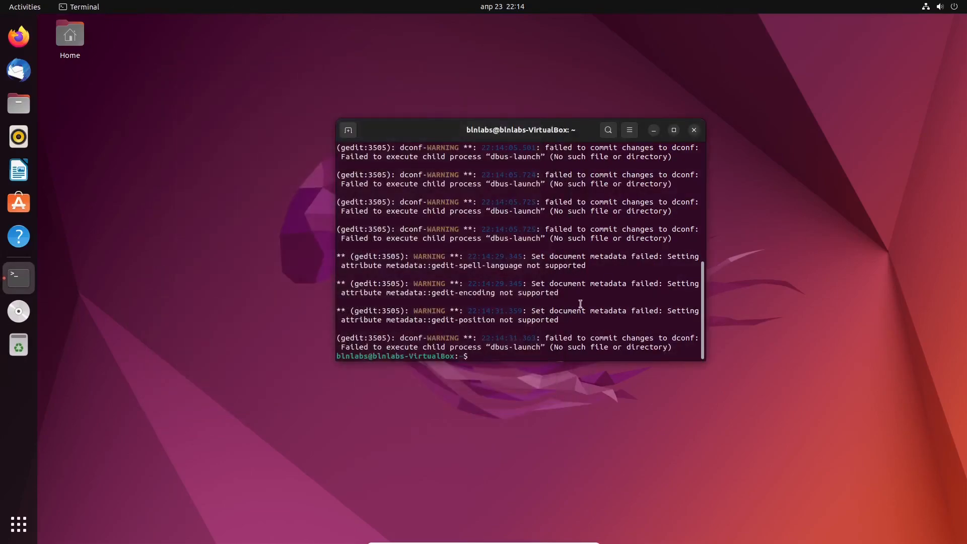
text(r)
key(Return)
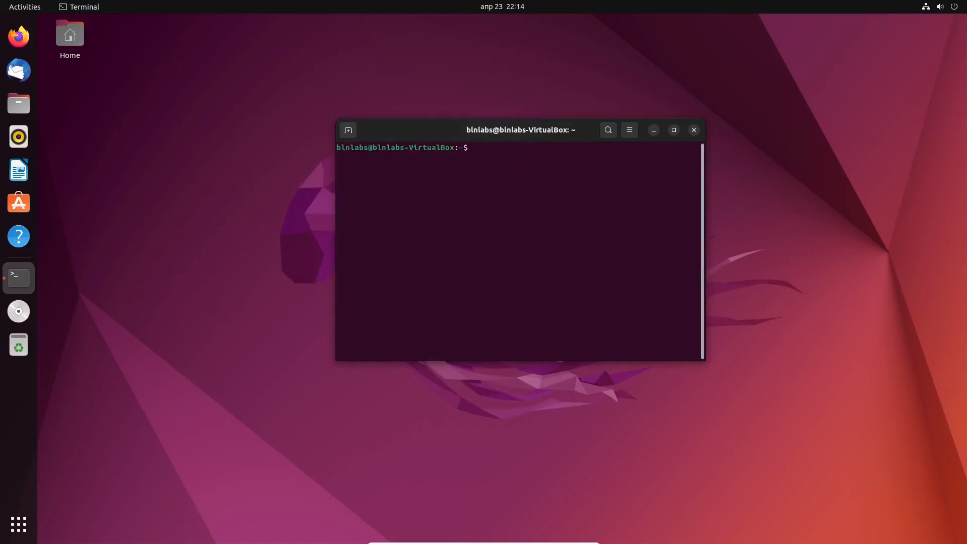
click(694, 130)
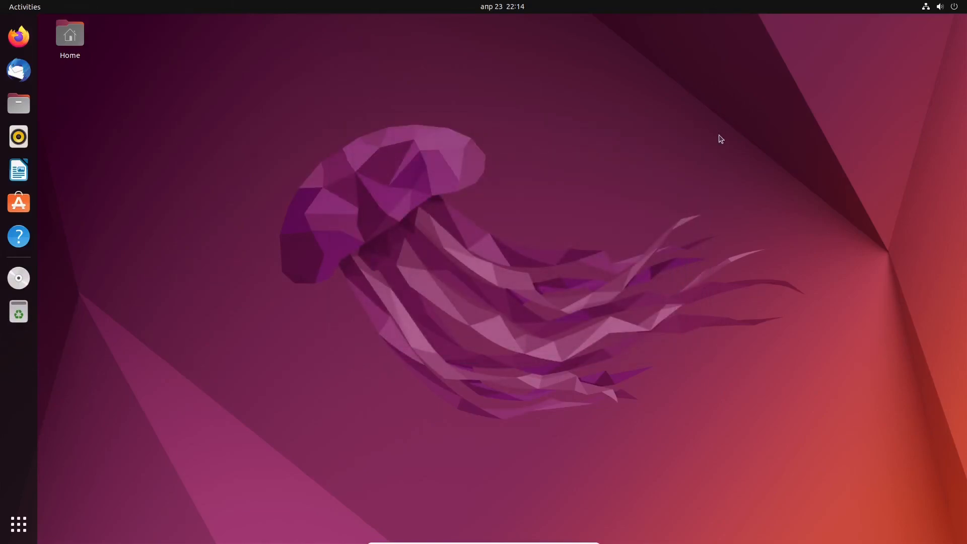
key(ctrl+alt+t)
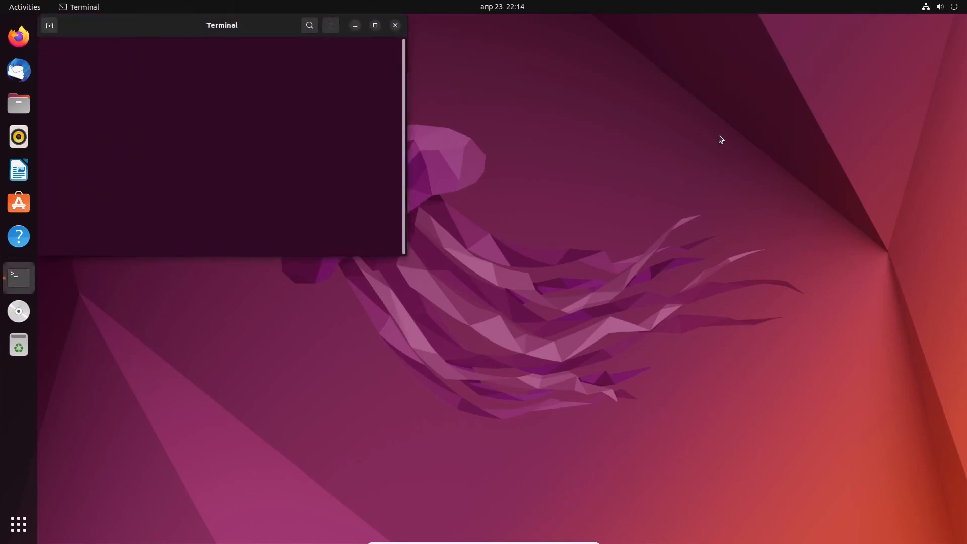
drag(155, 26, 433, 112)
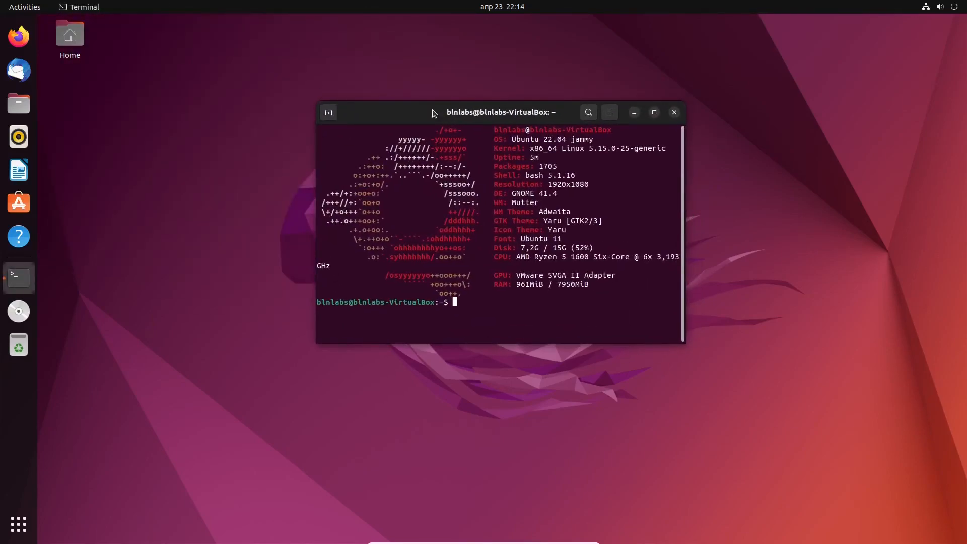